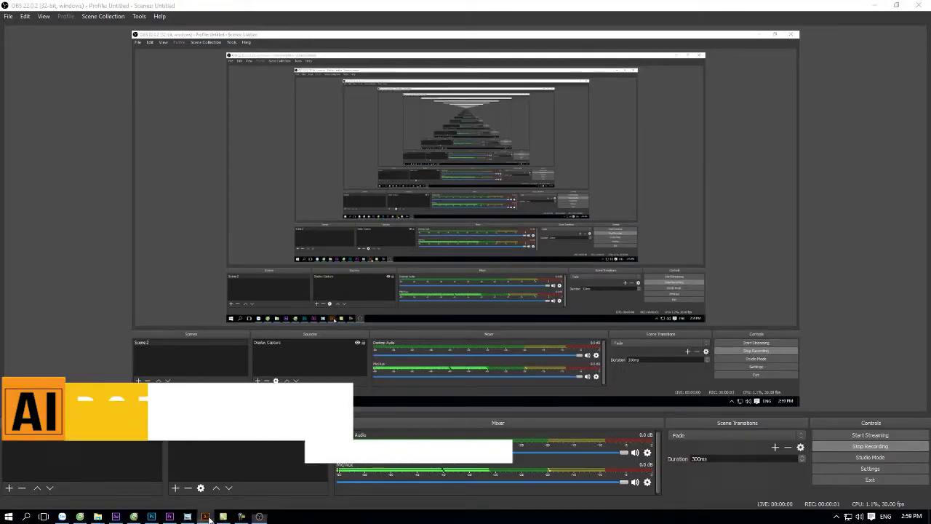
Step: Bring the Illustrator window with the corporate identity stationery mockup file to the front
left_click(210, 516)
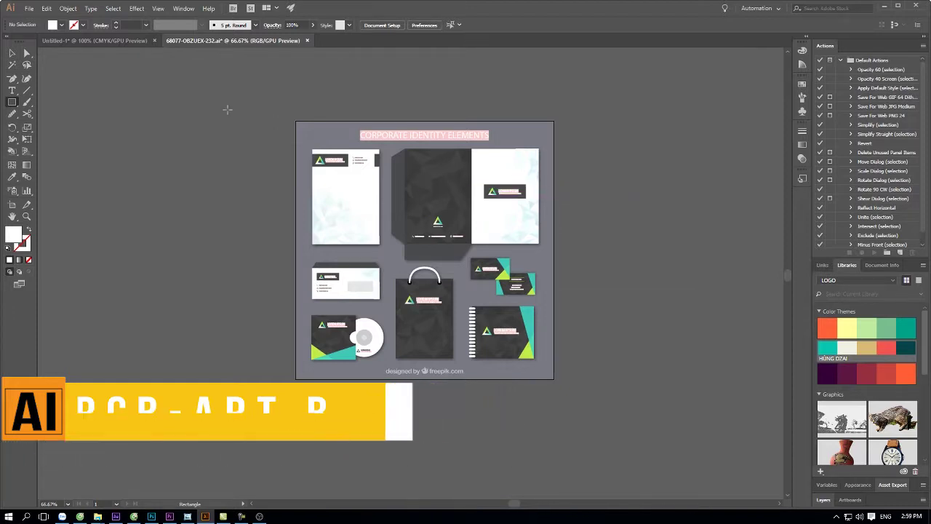
Step: Delete the 'designed by freepik.com' credit from the bottom of the artboard
left_click(13, 54)
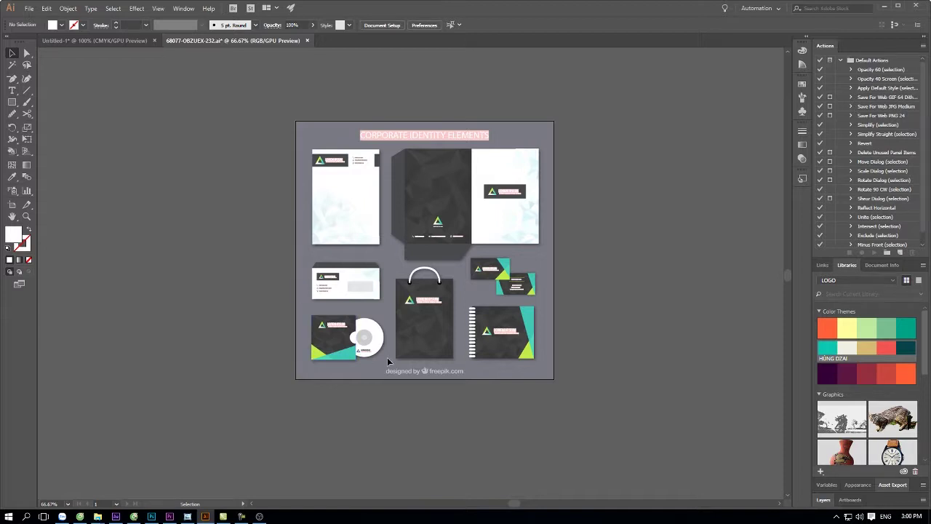
left_click(427, 371)
key("Delete")
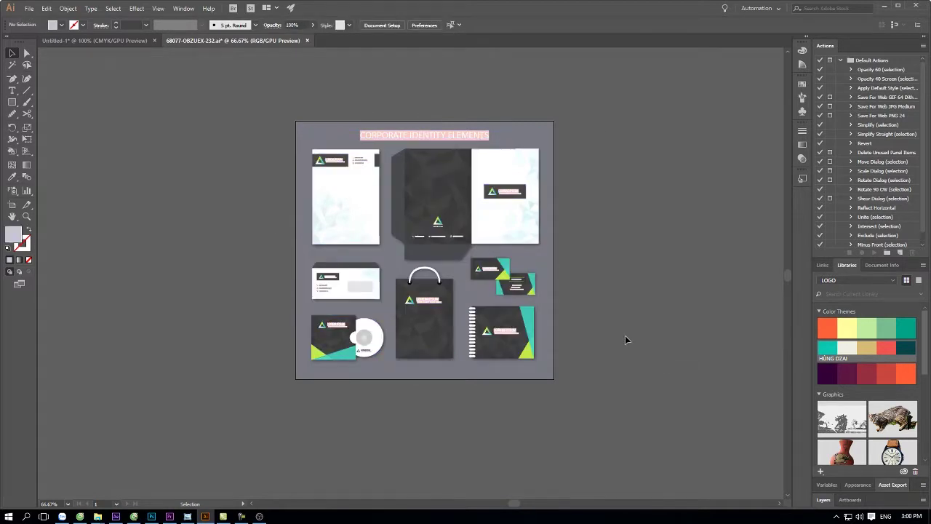
Step: Select the letterhead mockup on the artboard
left_click(356, 189)
left_click(559, 187)
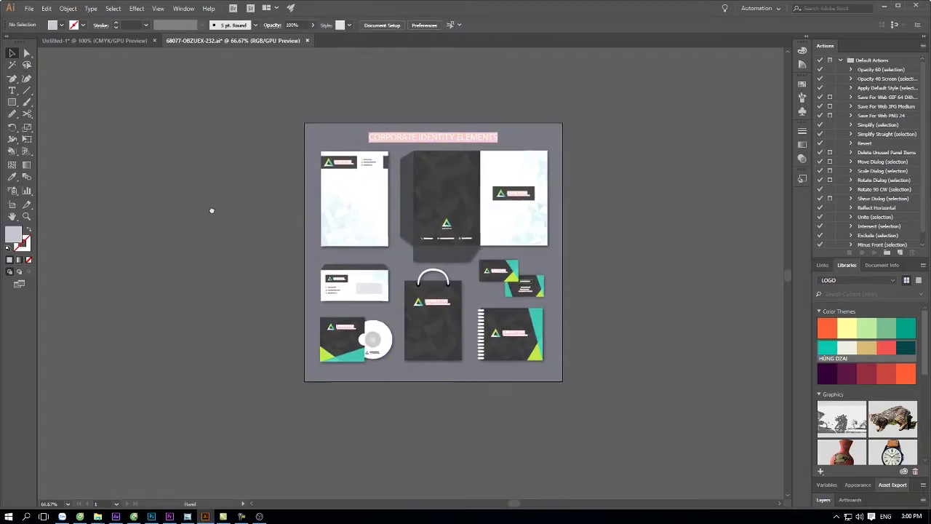
scroll(291, 215, "left", 5)
left_click(559, 211)
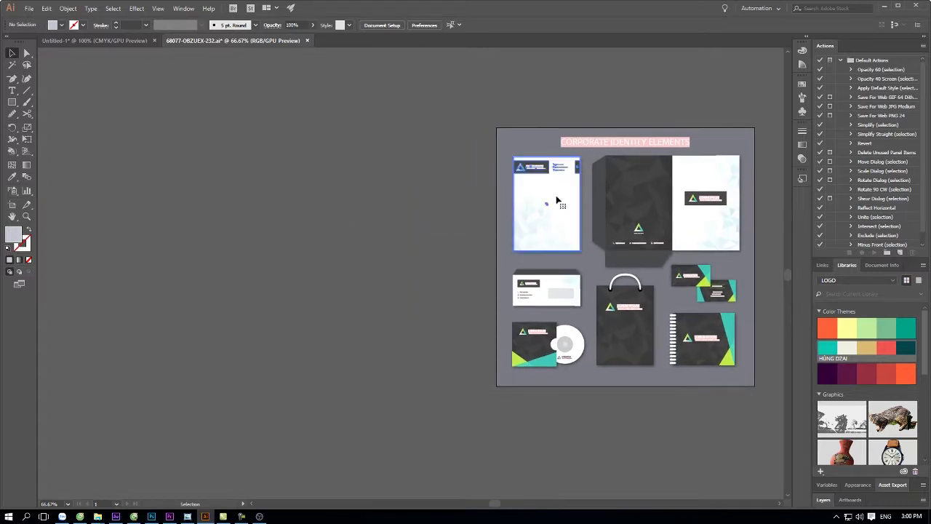
scroll(565, 172, "up", 3, "alt")
scroll(564, 171, "down", 3, "alt")
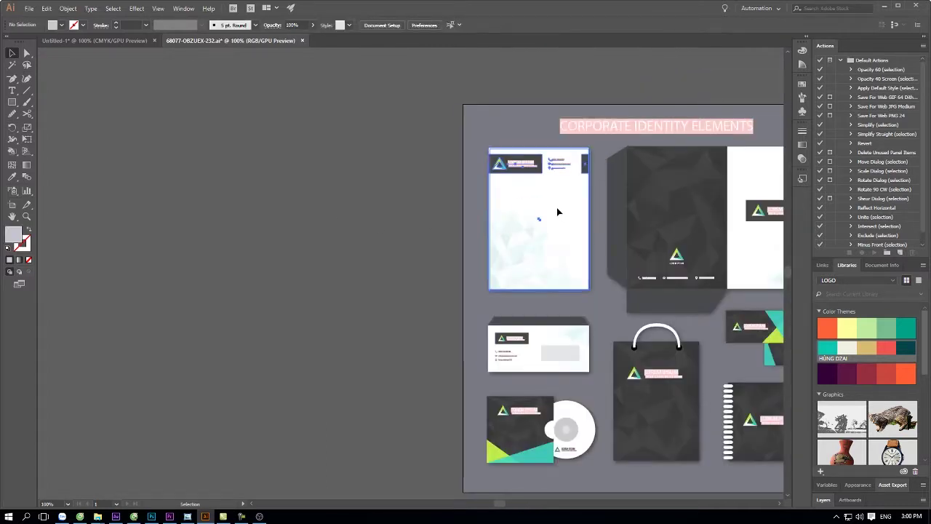
Step: Drag the letterhead left off the artboard and set ruler units to centimetres
left_click_drag(557, 210, 252, 199)
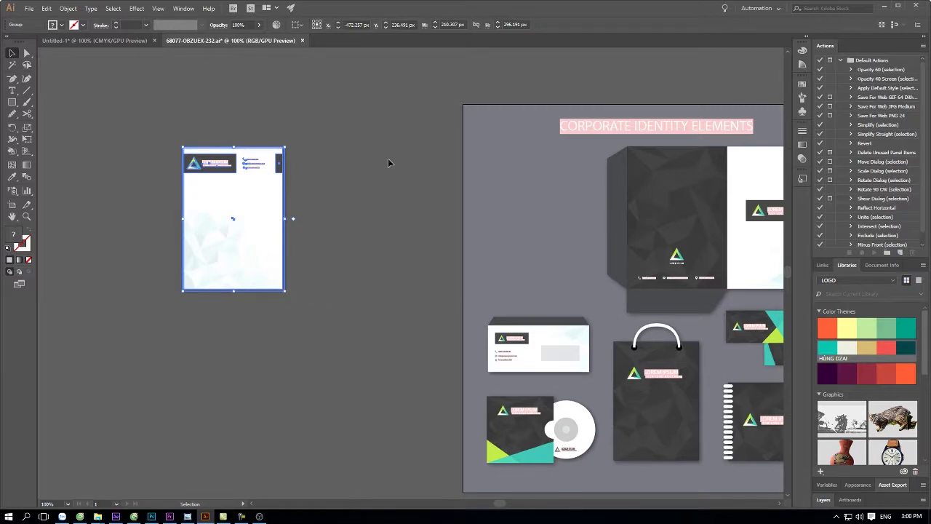
key("a")
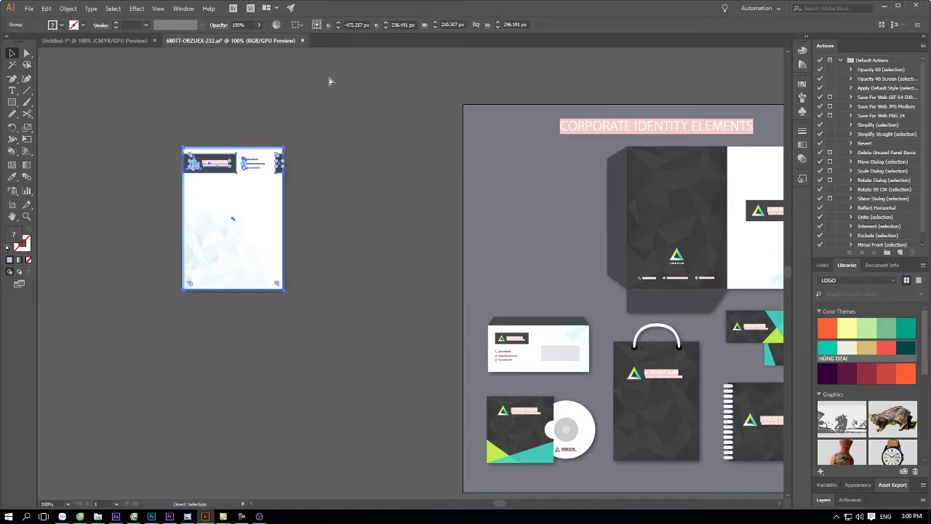
key("F8")
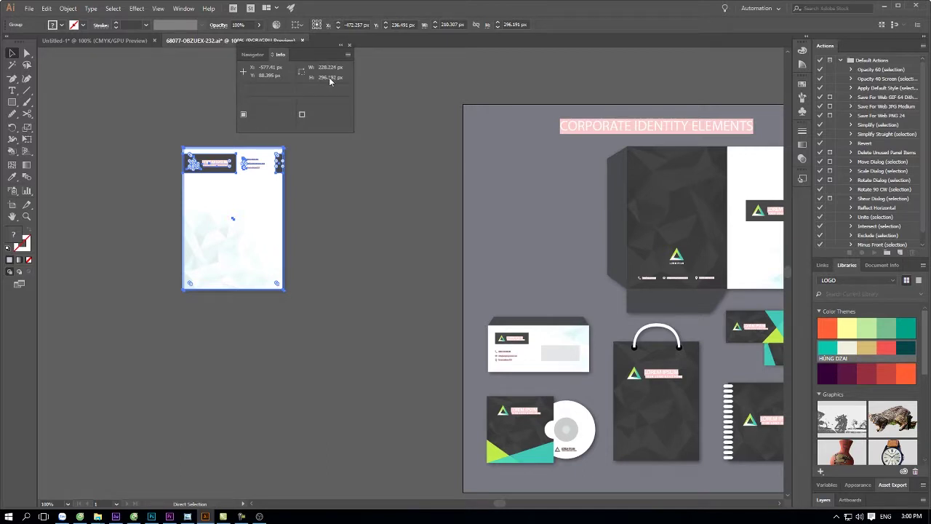
key("v")
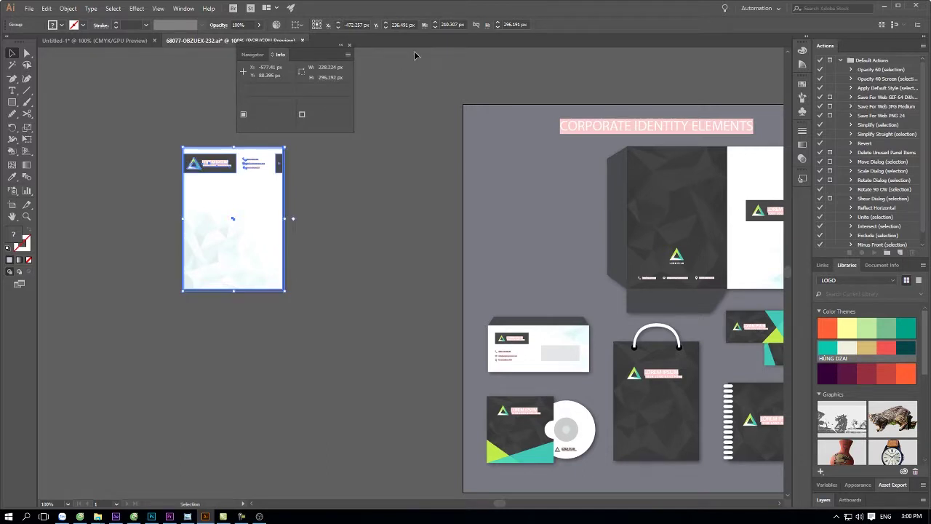
left_click(409, 64)
key("ctrl+r")
right_click(406, 56)
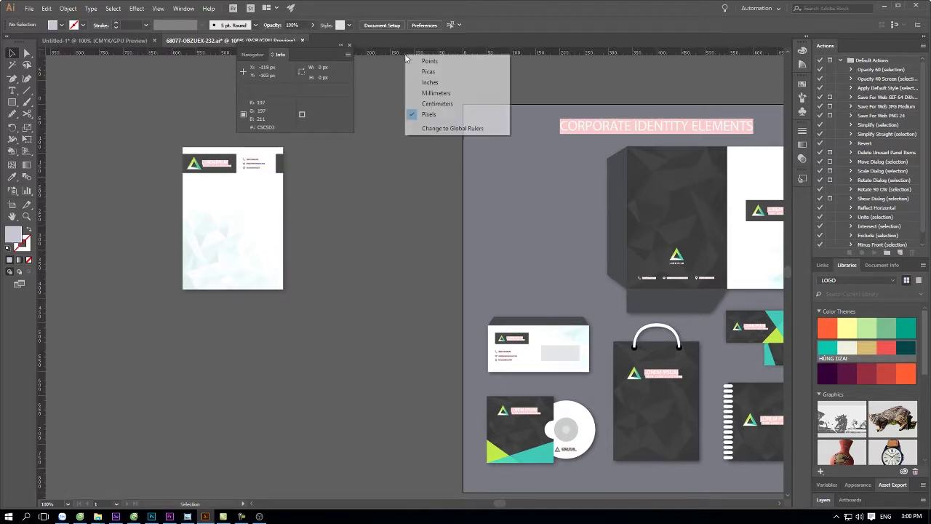
left_click(436, 104)
Step: Check the letterhead's 8.0513 × 10.449 cm size and move it further left on the canvas
left_click(228, 214)
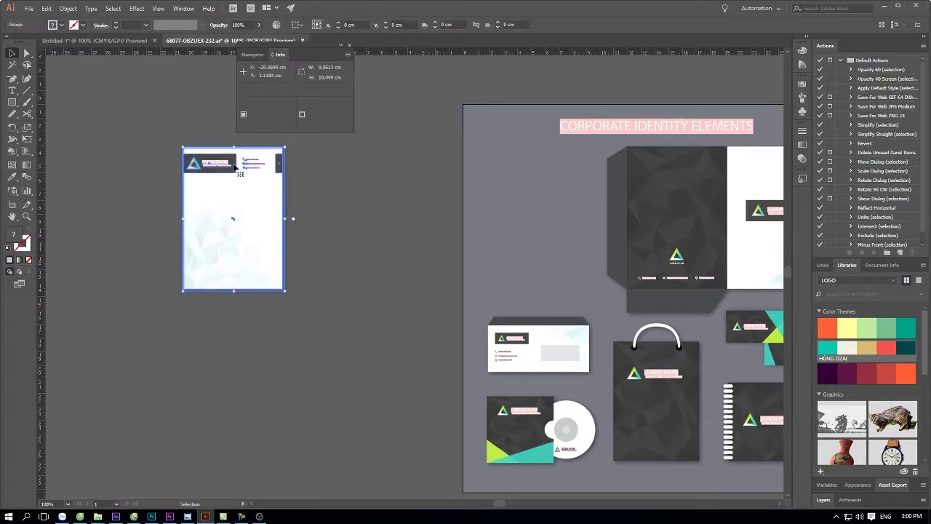
left_click(345, 131)
key("ctrl+z")
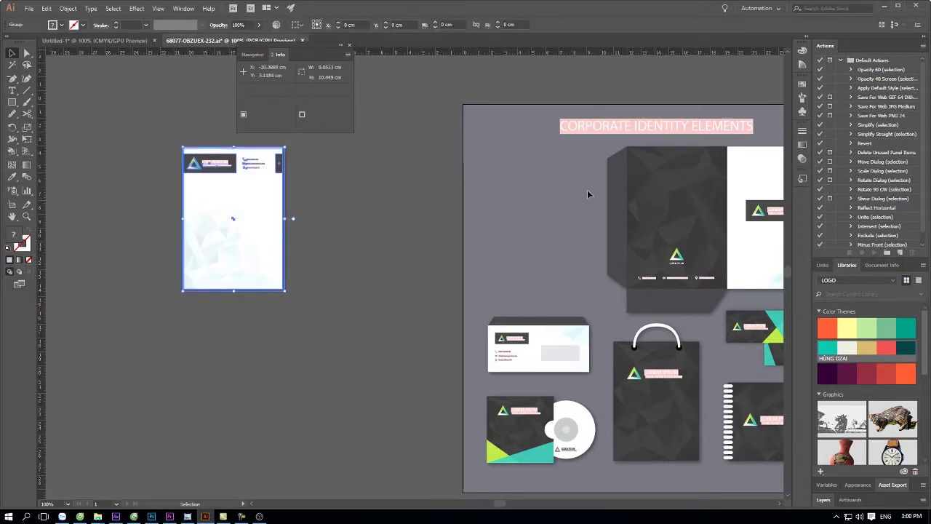
left_click_drag(237, 201, 135, 194)
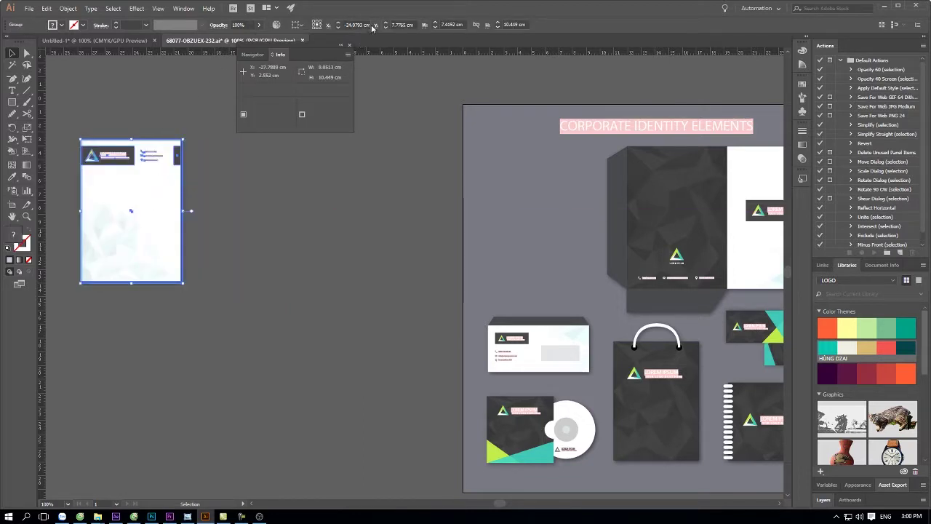
Step: Scale the letterhead proportionally to a width of 21 cm
left_click(457, 24)
type("21")
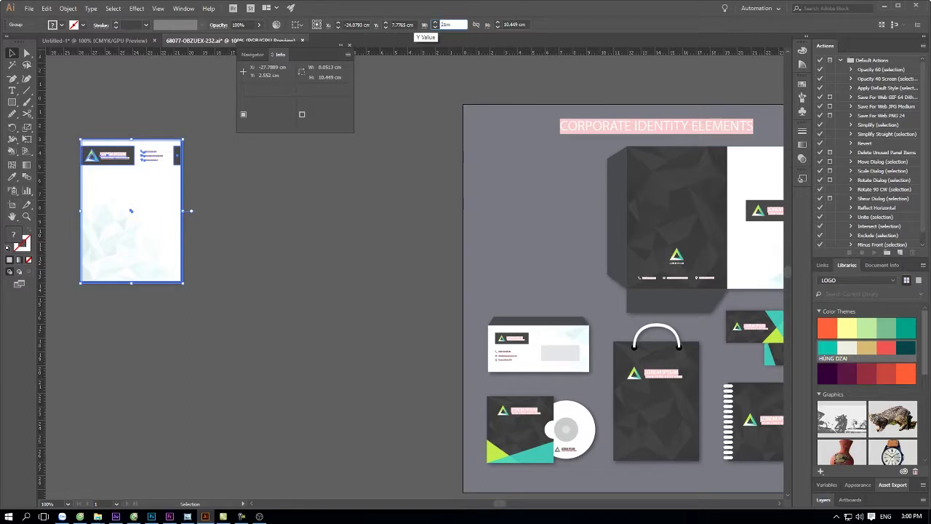
key("Tab")
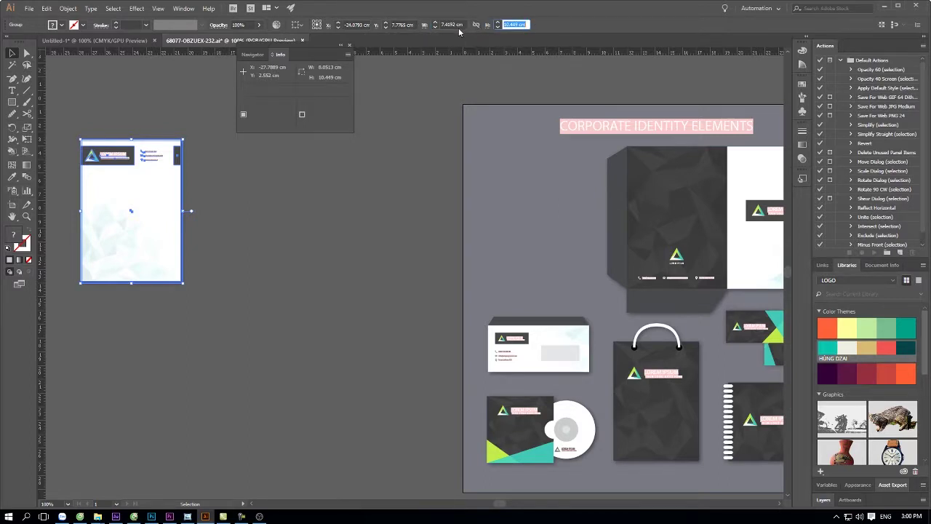
left_click(451, 24)
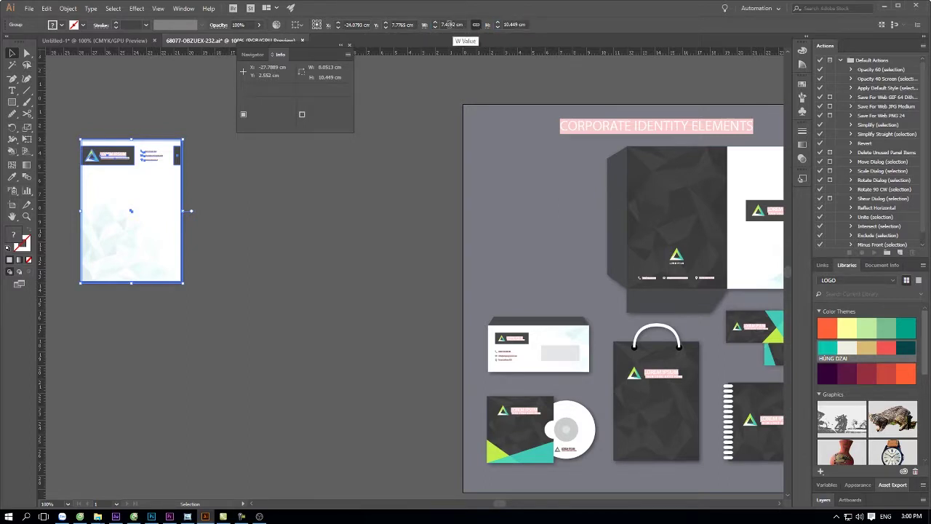
type("21")
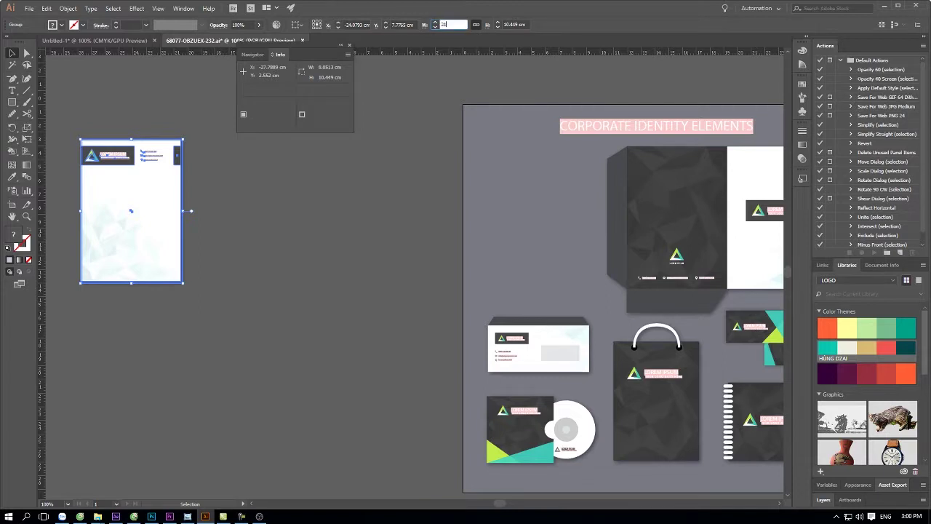
key("Return")
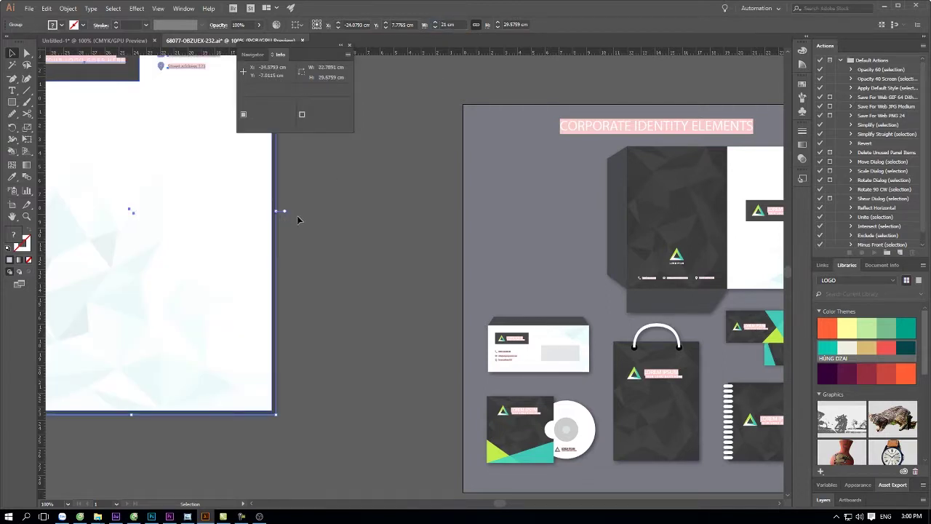
Step: Zoom out to view the 21 × 29.5759 cm letterhead beside the mockup artboard
key("ctrl+minus")
scroll(321, 220, "up", 1)
scroll(248, 280, "up", 2)
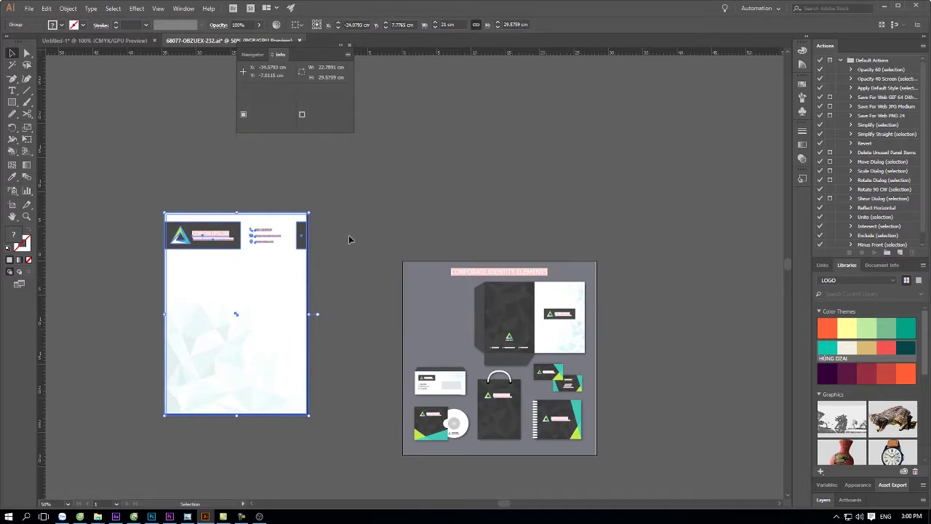
left_click(384, 242)
left_click(260, 272)
left_click(378, 255)
left_click(264, 277)
Step: Ungroup the letterhead and recentre the view on the artboards
left_click(323, 205)
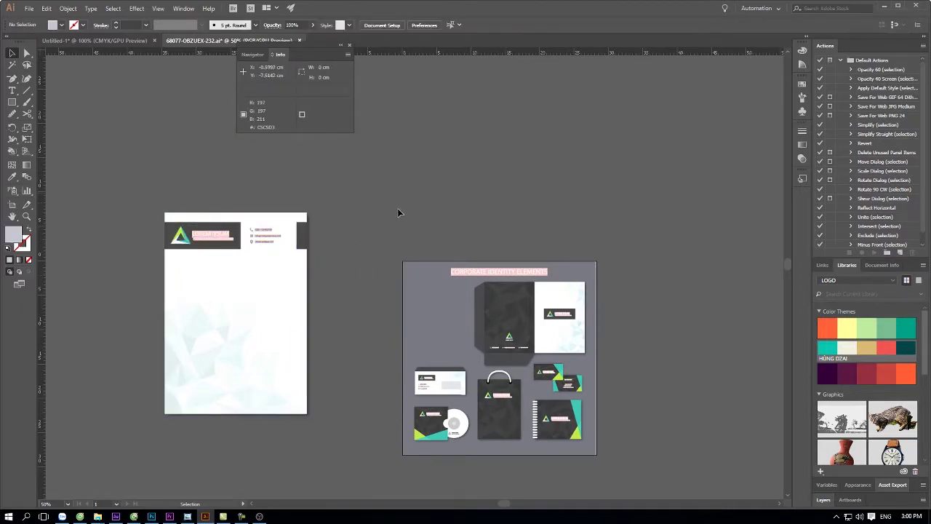
left_click(274, 306)
right_click(285, 281)
left_click(313, 357)
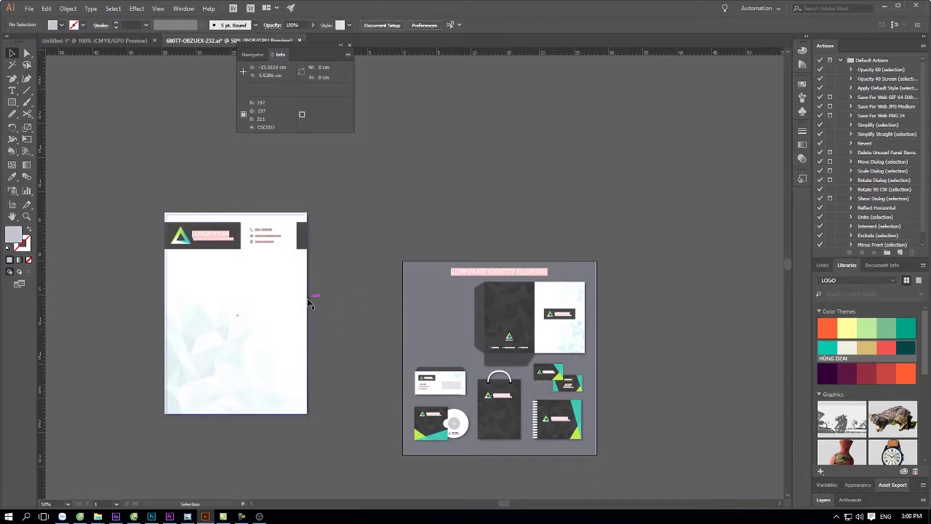
left_click(311, 288)
left_click(337, 275)
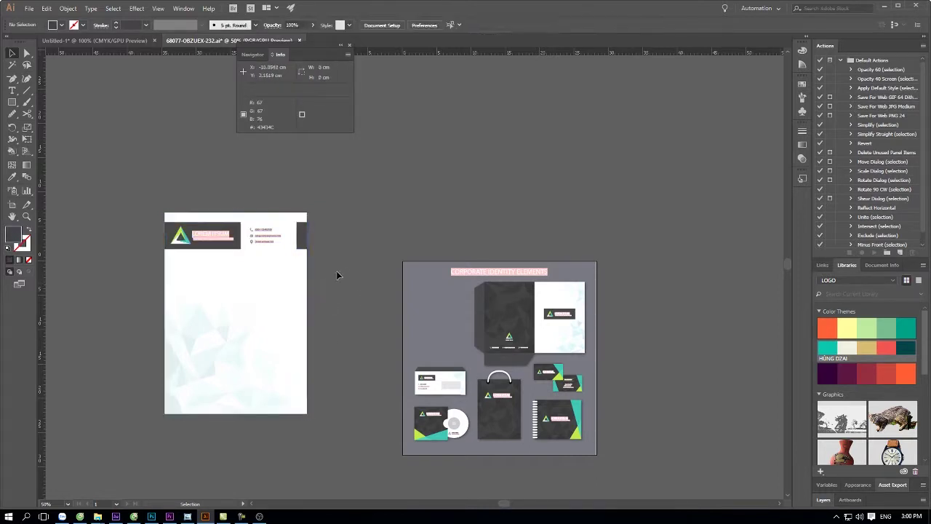
left_click_drag(395, 223, 444, 209)
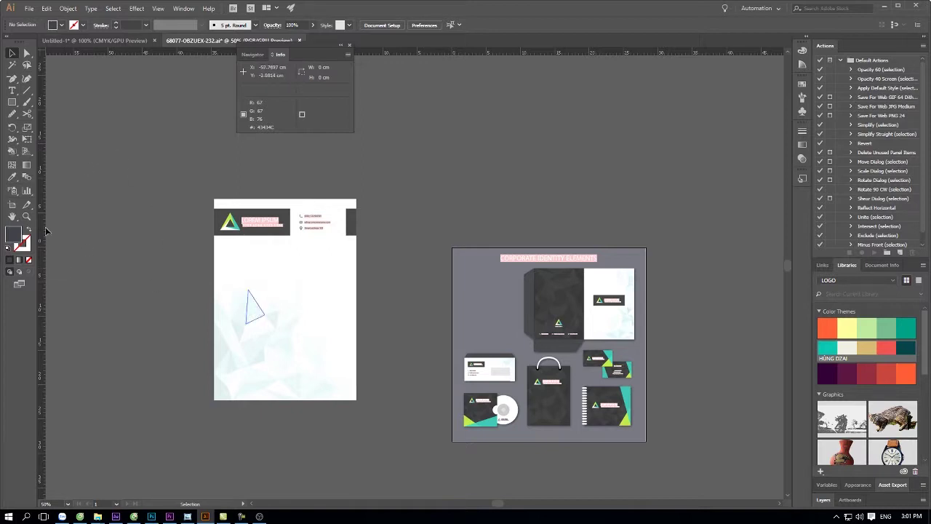
Step: Duplicate the overview artboard as a new artboard, removing the stray extra copy
left_click(13, 205)
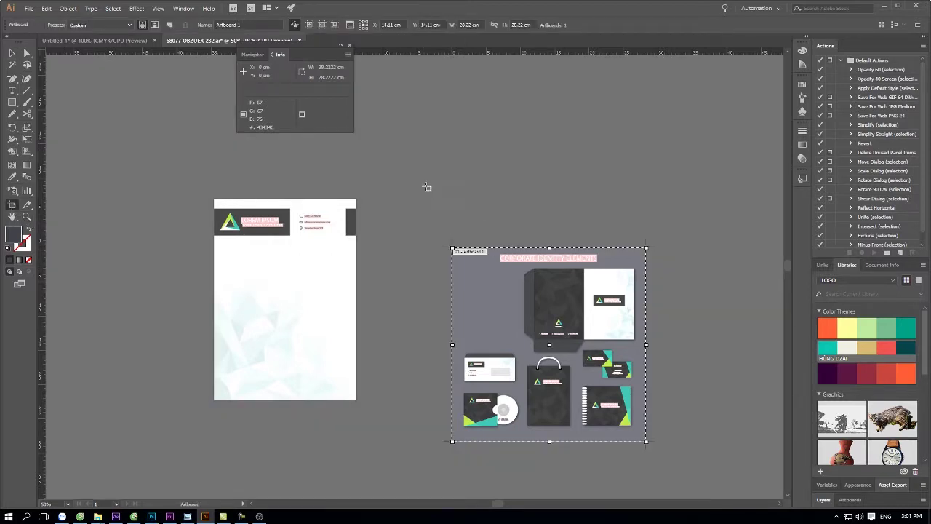
left_click_drag(512, 255, 609, 180)
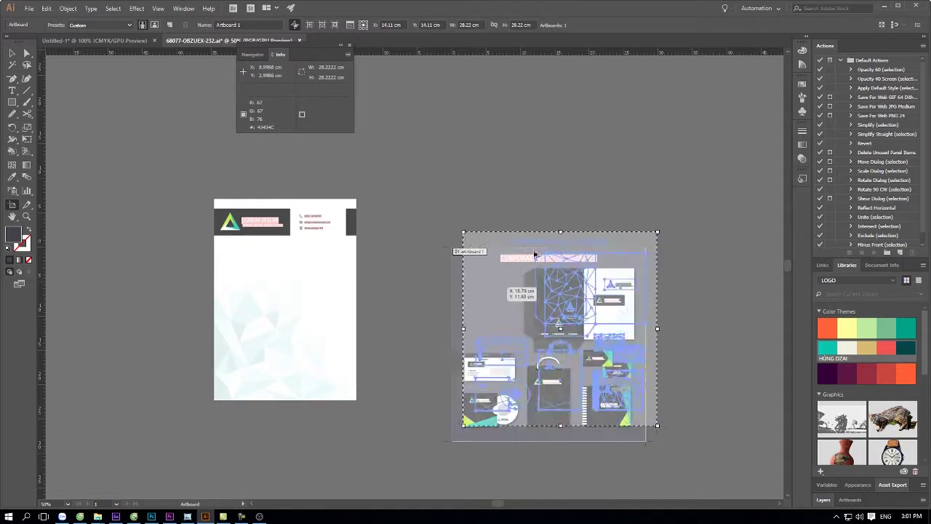
left_click(185, 25)
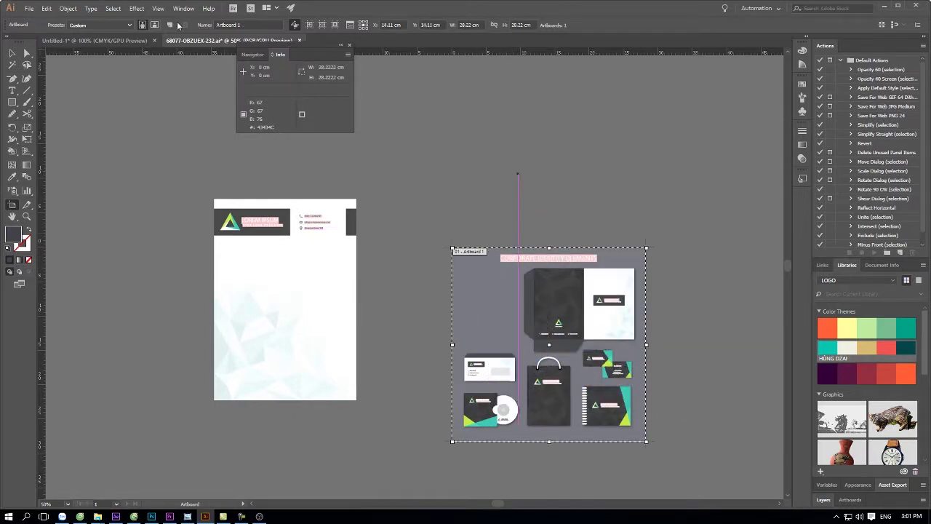
left_click_drag(385, 129, 337, 232)
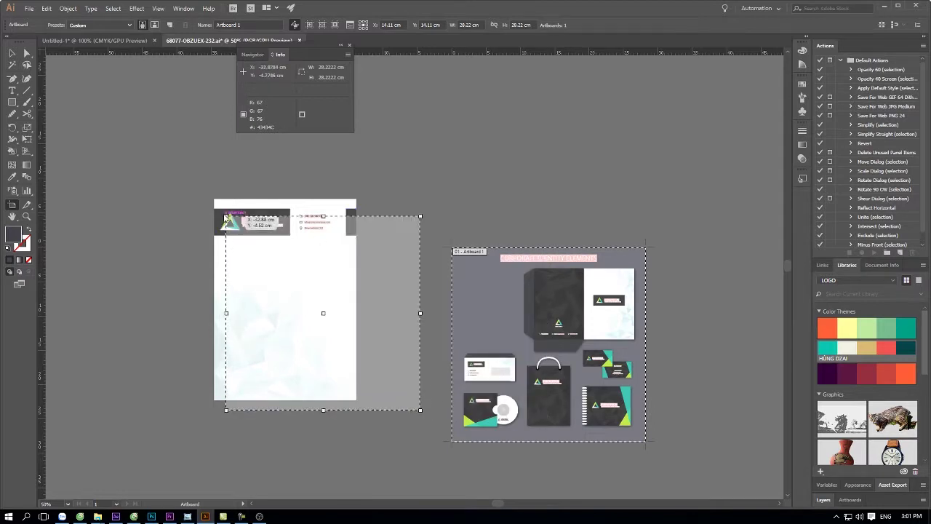
left_click_drag(242, 225, 196, 202)
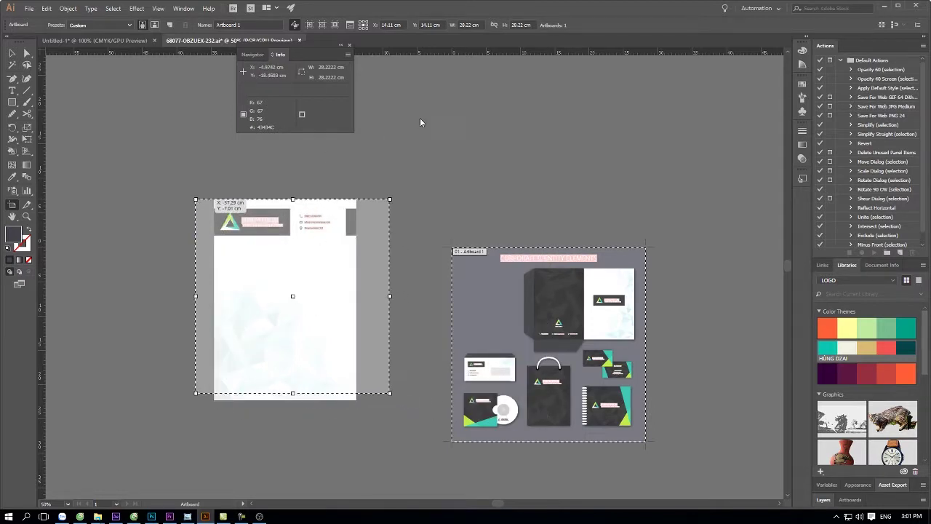
left_click_drag(419, 123, 426, 119)
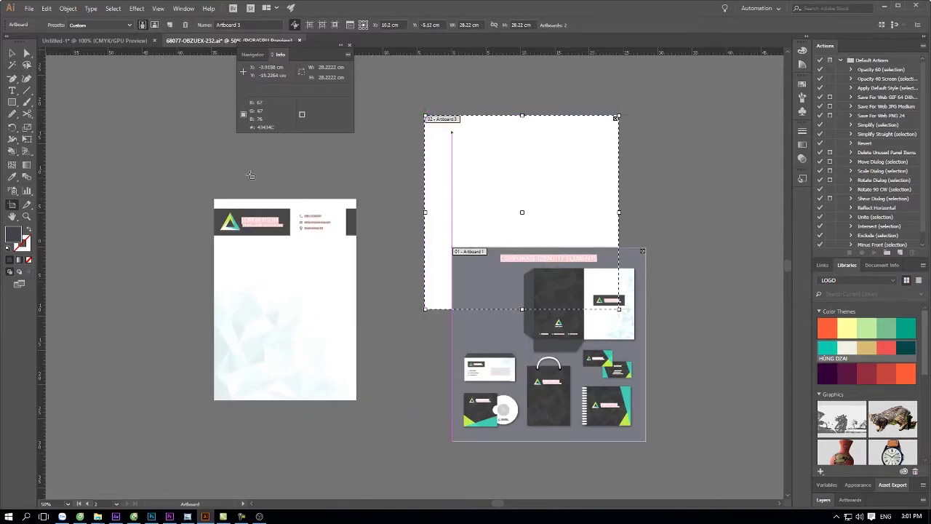
Step: Make the new artboard A4 (21 × 29.7 cm) and align it exactly over the letterhead
left_click(102, 25)
left_click(80, 102)
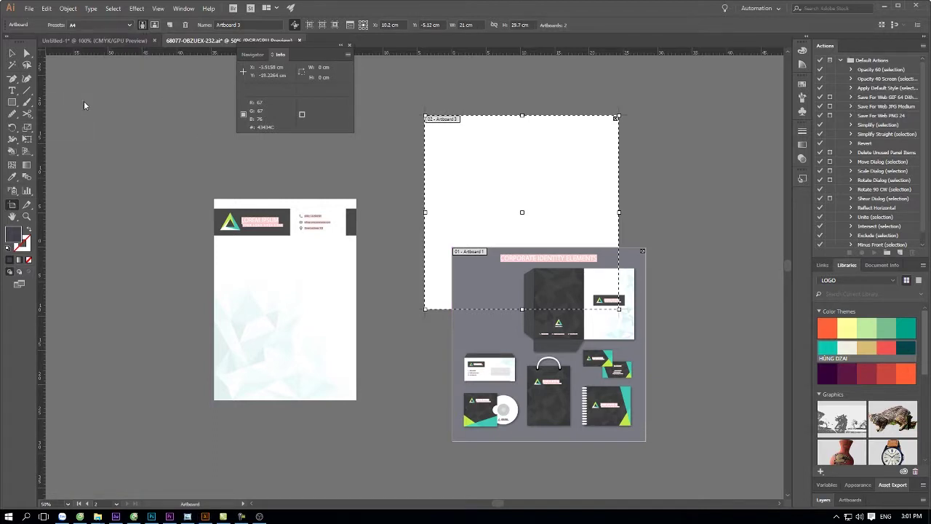
left_click_drag(482, 128, 335, 183)
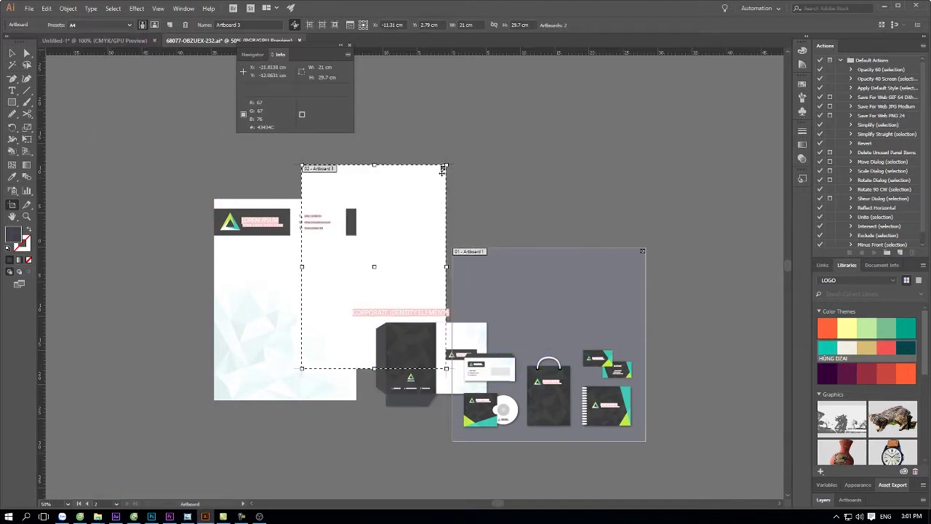
key("ctrl+z")
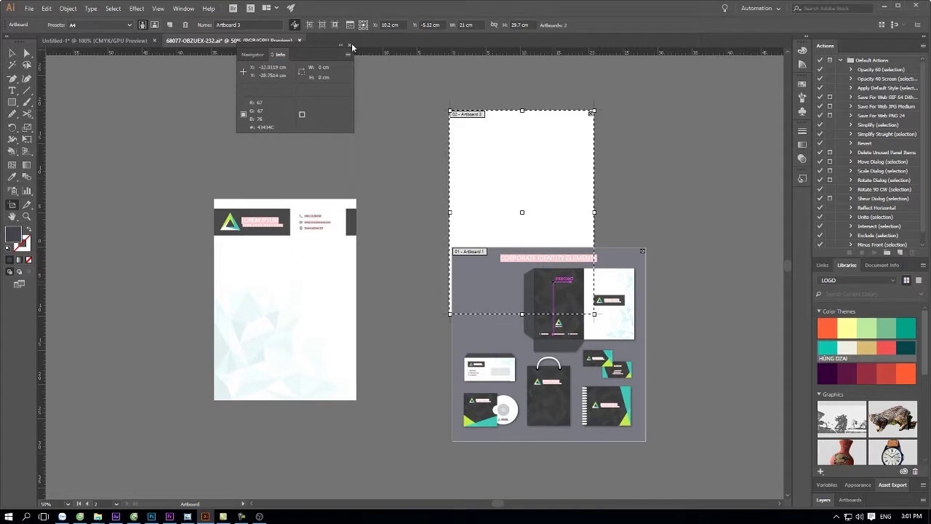
mouse_move(550, 285)
left_mouse_down()
mouse_move(519, 160)
mouse_move(328, 201)
mouse_move(292, 239)
left_mouse_up()
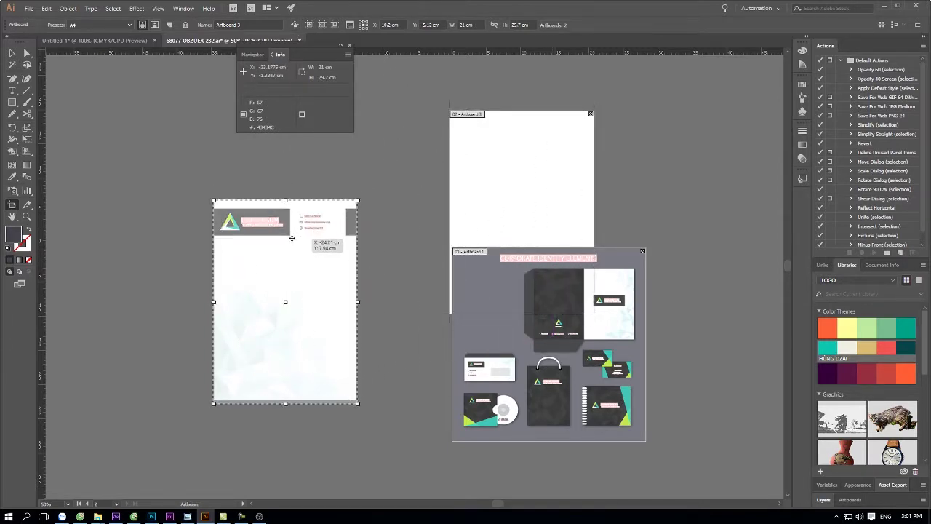
left_click_drag(292, 239, 292, 237)
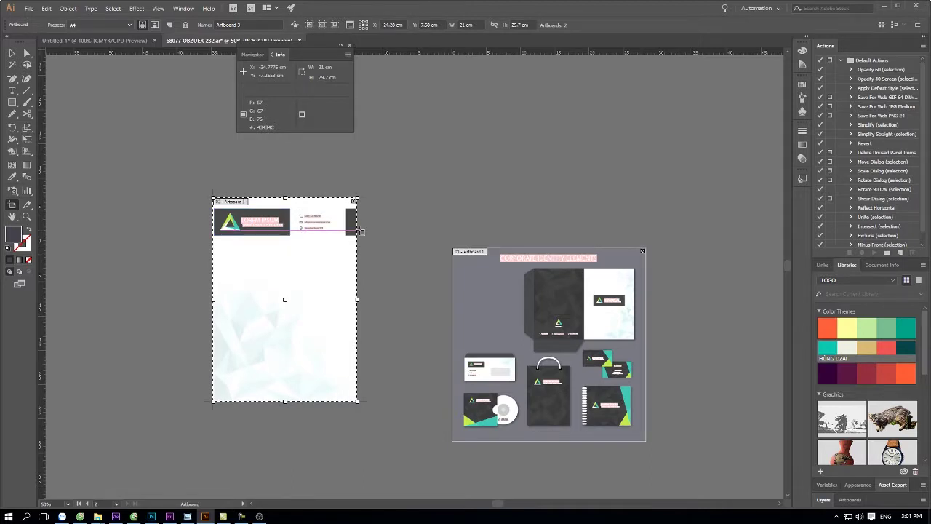
key("Escape")
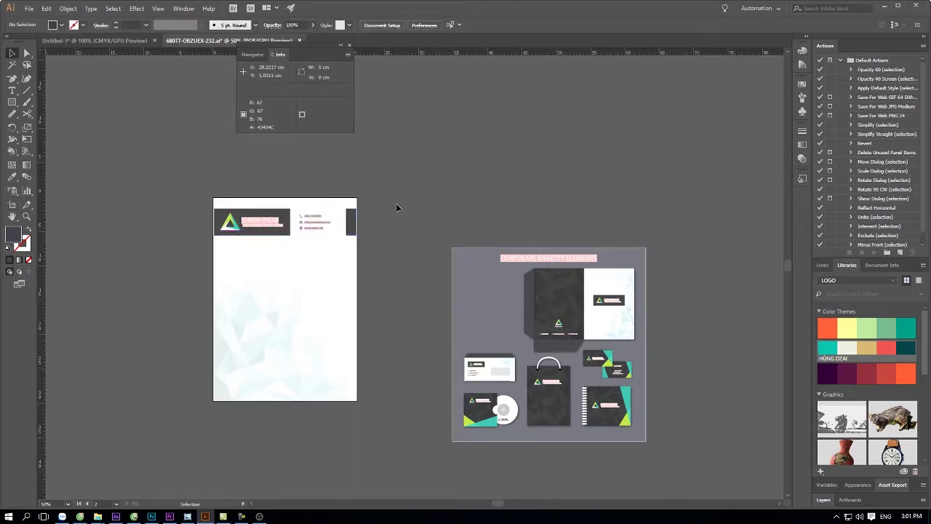
left_click(379, 395)
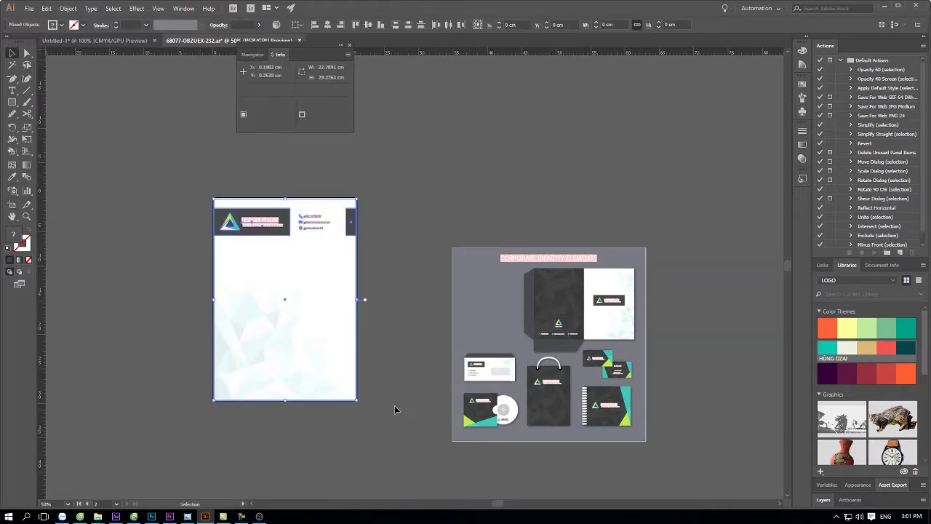
left_click(422, 346)
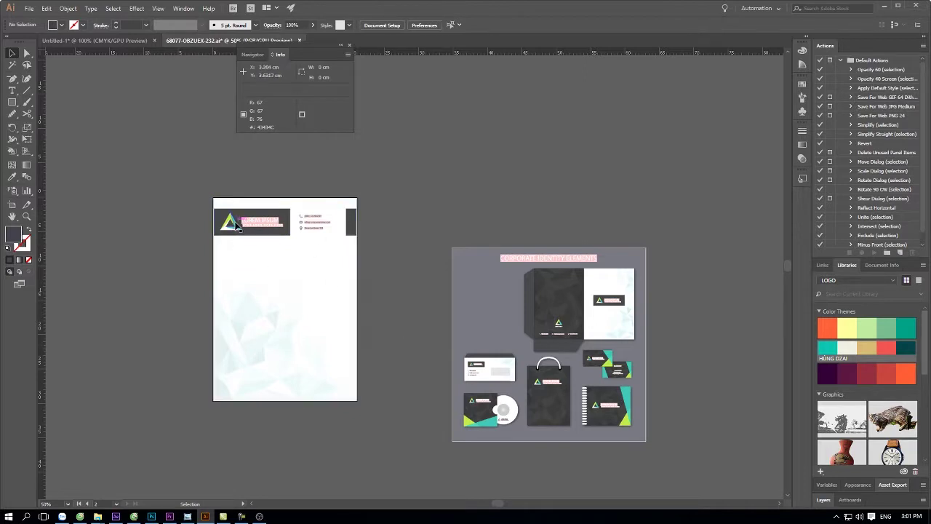
left_click_drag(582, 209, 487, 194)
scroll(513, 291, "up", 1)
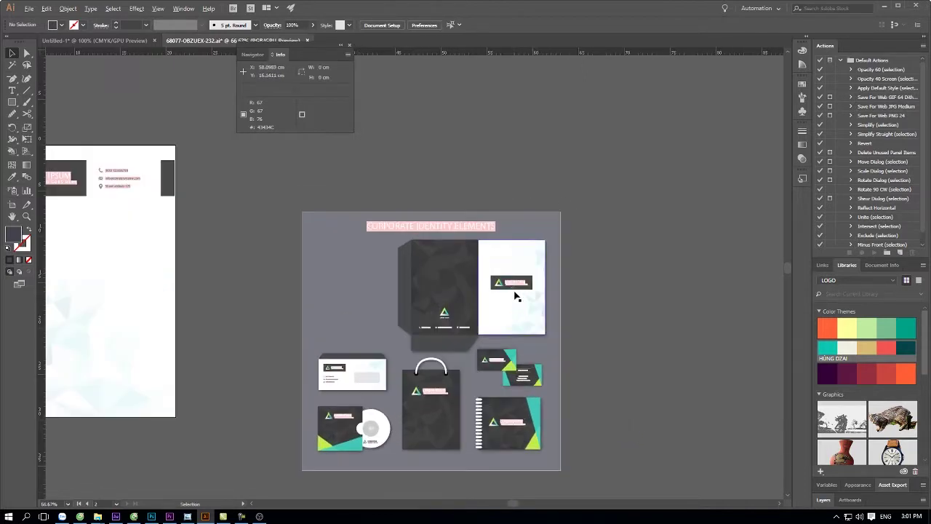
scroll(513, 291, "up", 1)
scroll(513, 291, "up", 1)
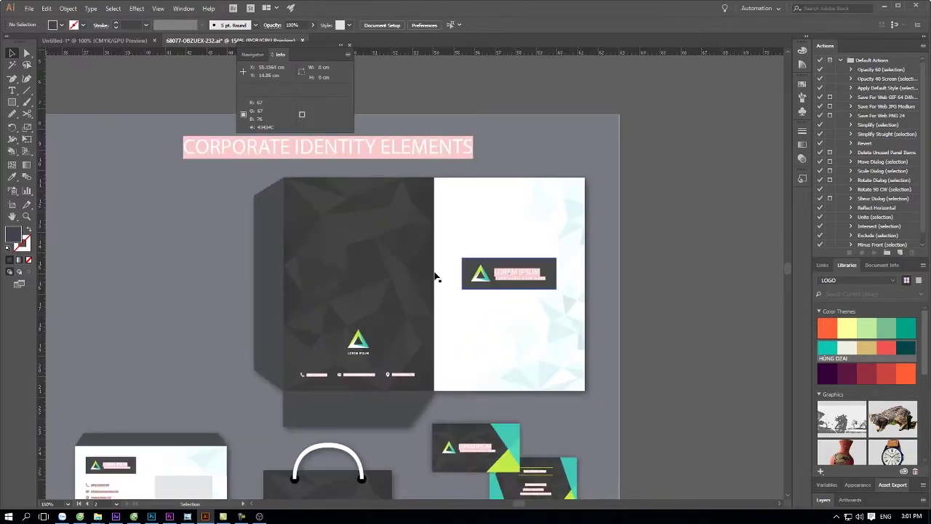
left_click(365, 315)
scroll(536, 387, "down", 2)
scroll(520, 349, "down", 2)
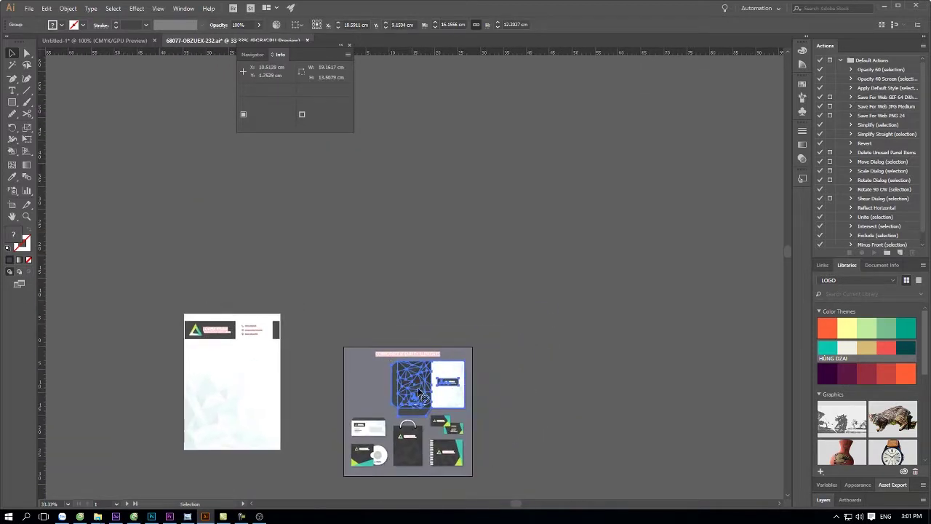
Step: Pull the folder mockup out of the overview board and enlarge it to about 48.17 × 36.38 cm
mouse_move(419, 393)
left_mouse_down()
mouse_move(295, 250)
mouse_move(498, 185)
mouse_move(319, 300)
left_mouse_up()
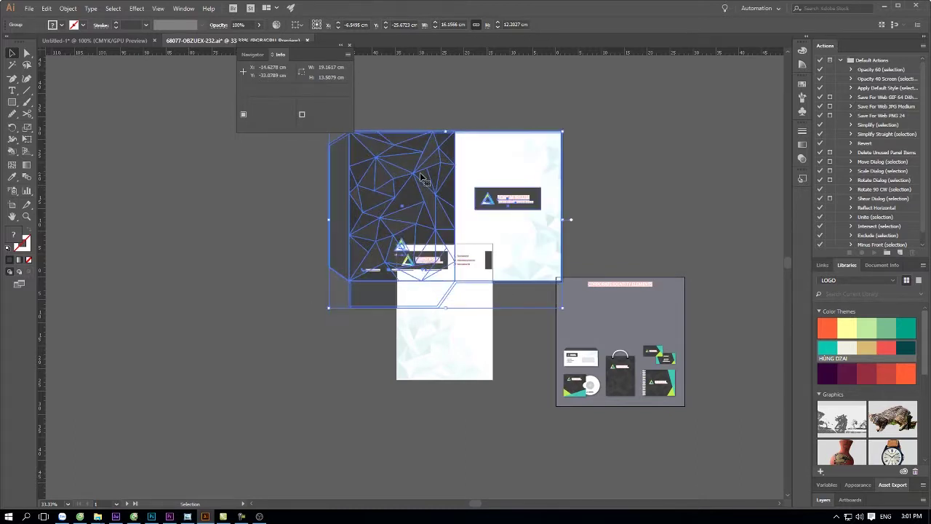
left_click_drag(420, 176, 355, 275)
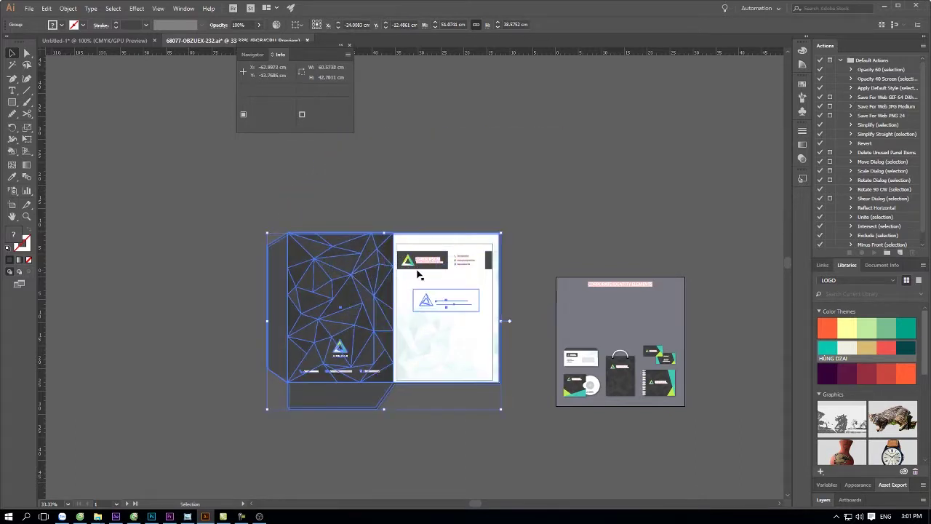
left_click_drag(499, 234, 499, 237)
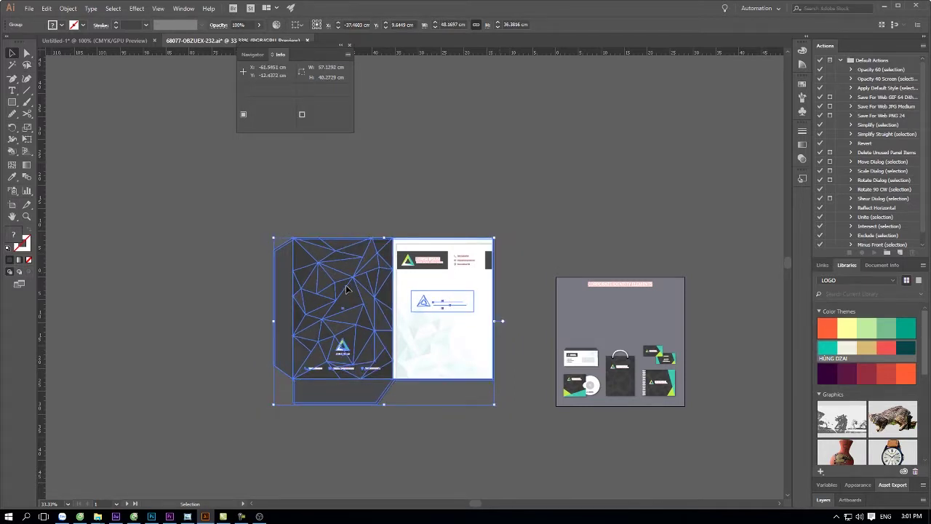
left_click_drag(350, 288, 218, 287)
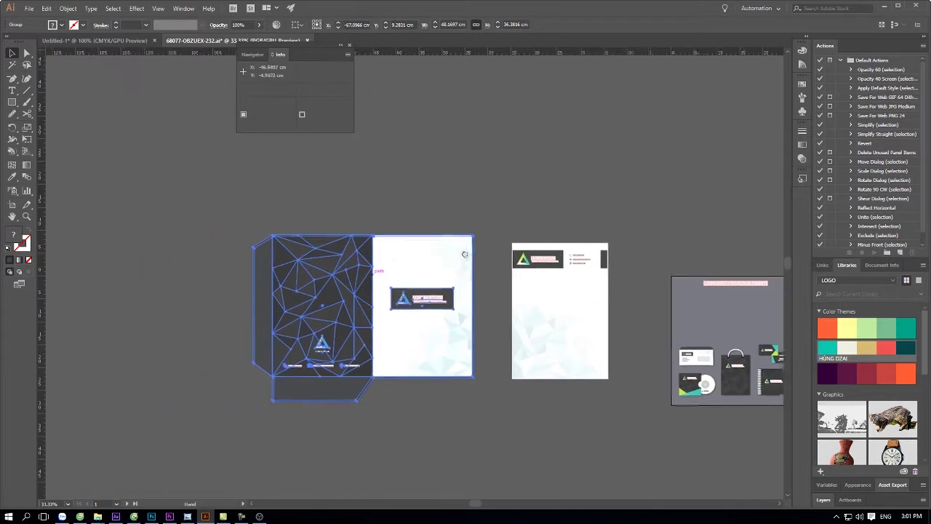
Step: Position the folder beside the letterhead, nudging it slightly down, and clear the selection
left_click_drag(329, 240, 459, 238)
left_click(354, 322)
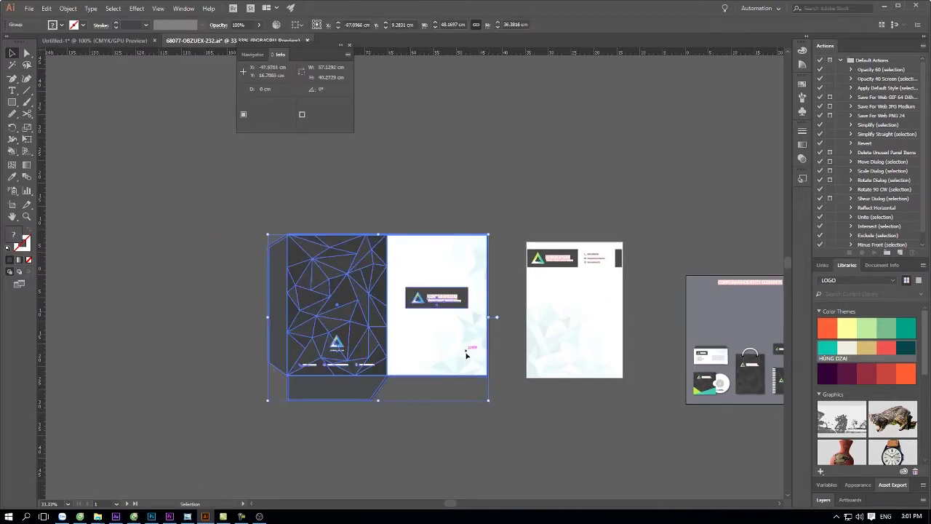
left_click_drag(468, 353, 469, 358)
left_click(530, 356)
left_click(512, 341)
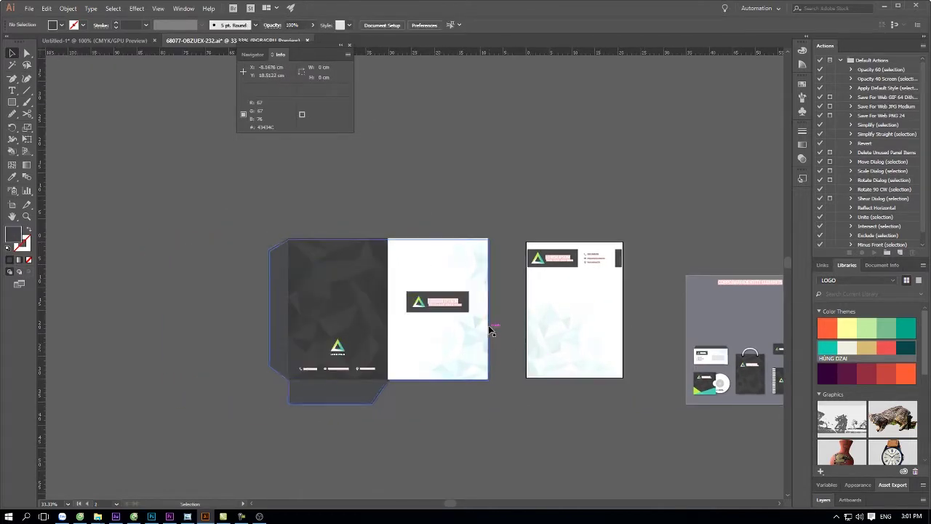
left_click(487, 324)
left_click(499, 328)
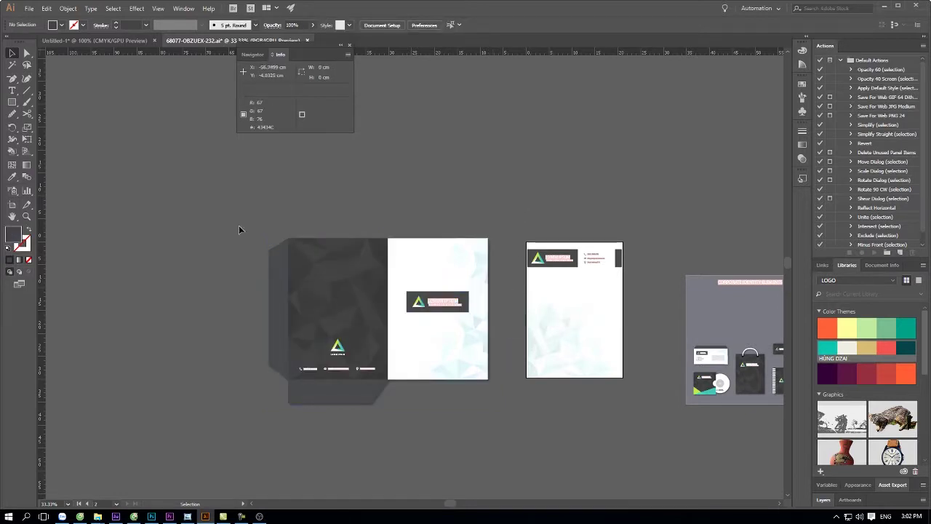
Step: Draw Artboard 4 around the folder at 54.62 × 39.9 cm, undoing an oversized enlargement
key("shift+o")
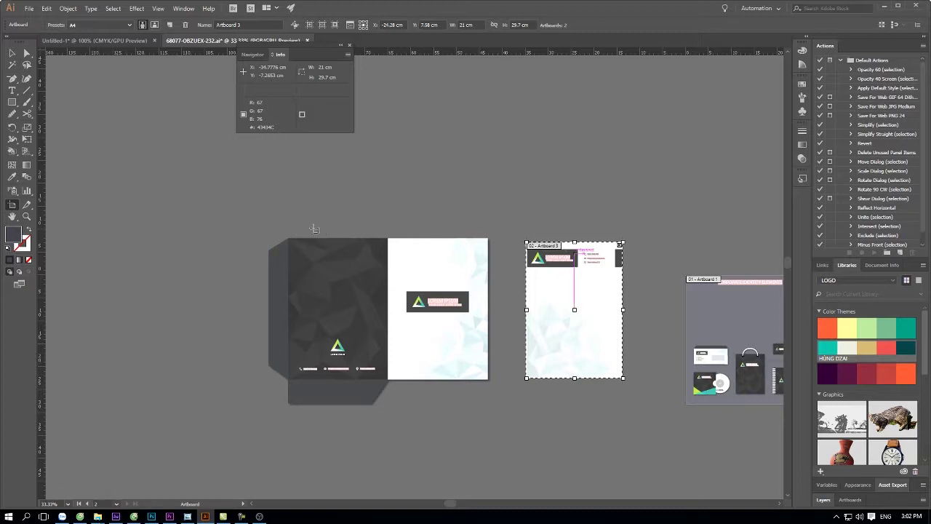
mouse_move(252, 226)
left_mouse_down()
mouse_move(488, 387)
mouse_move(502, 409)
left_mouse_up()
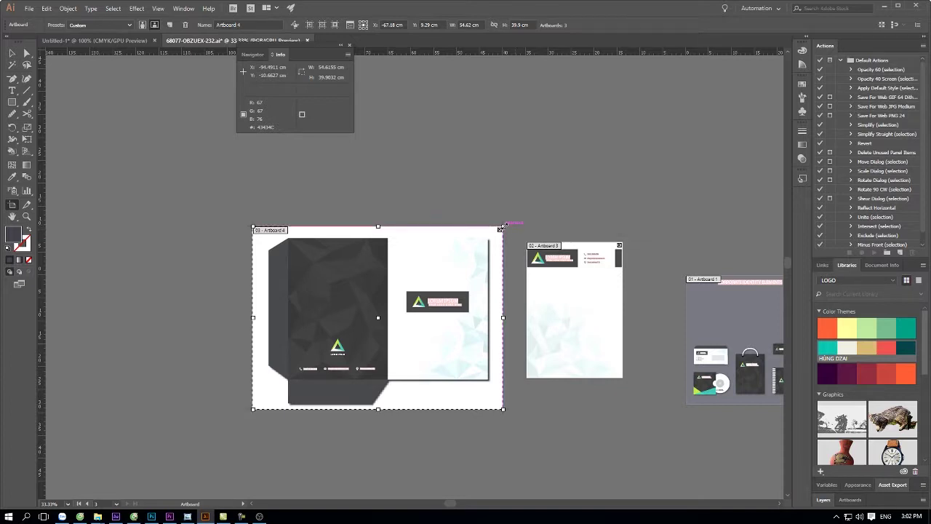
left_click_drag(502, 228, 666, 181)
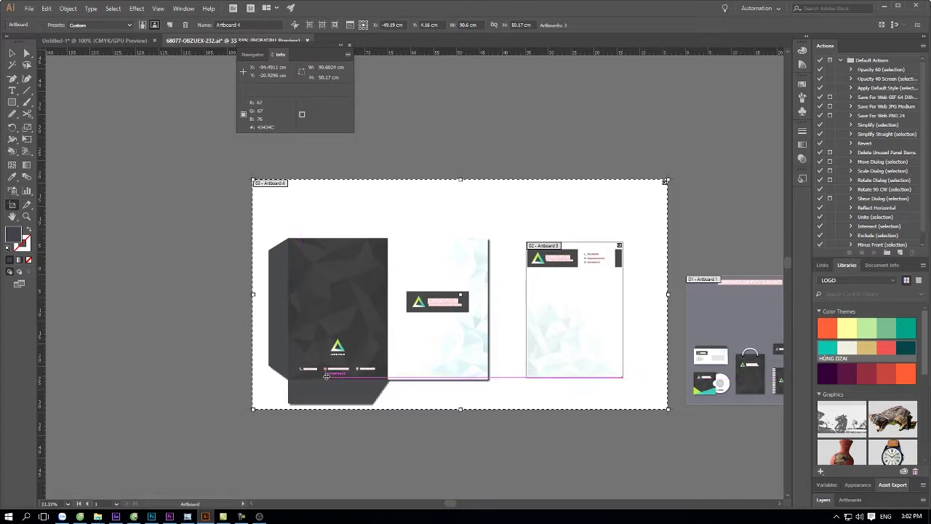
key("ctrl+z")
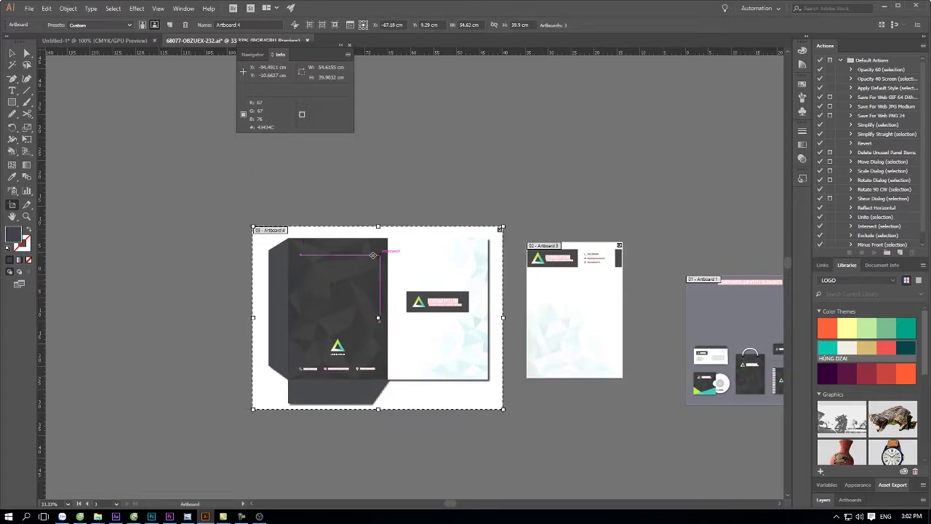
Step: Pan and zoom out so the folder's artboard is fully framed beside the letterhead artboard
key("v")
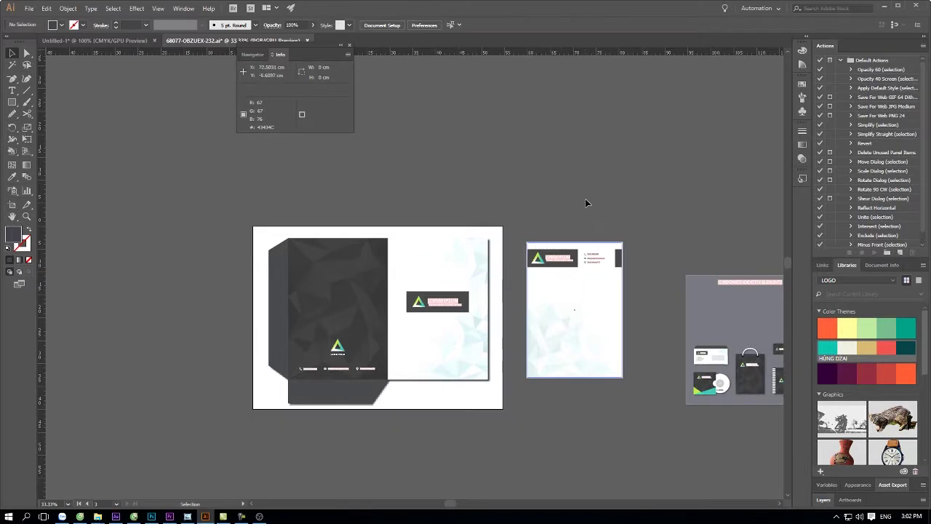
scroll(564, 275, "up", 2)
left_click_drag(557, 270, 515, 238)
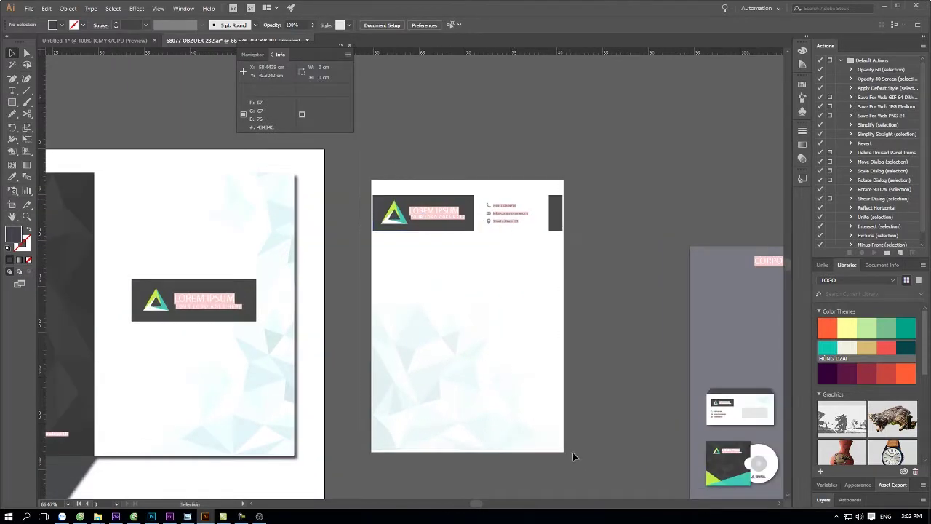
left_click(417, 264)
left_click(394, 247)
scroll(553, 164, "down", 1)
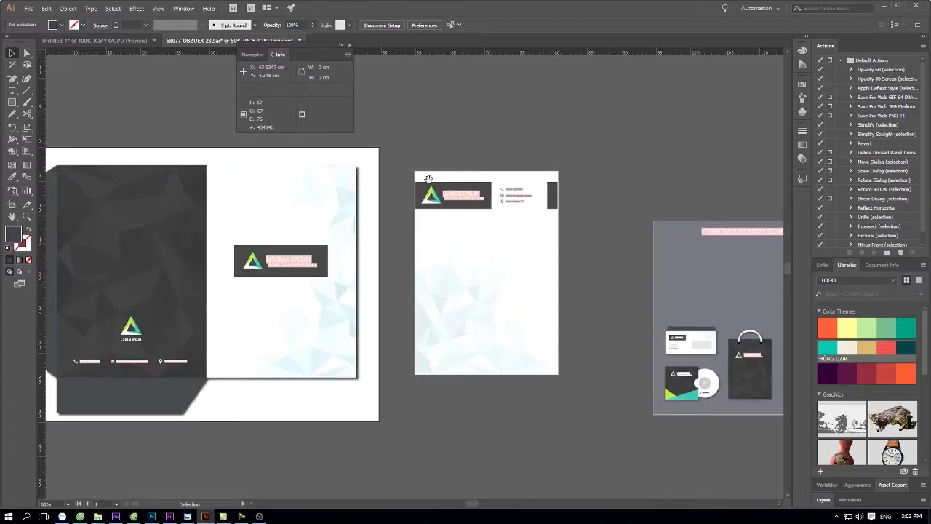
left_click_drag(553, 164, 754, 187)
left_click(551, 267)
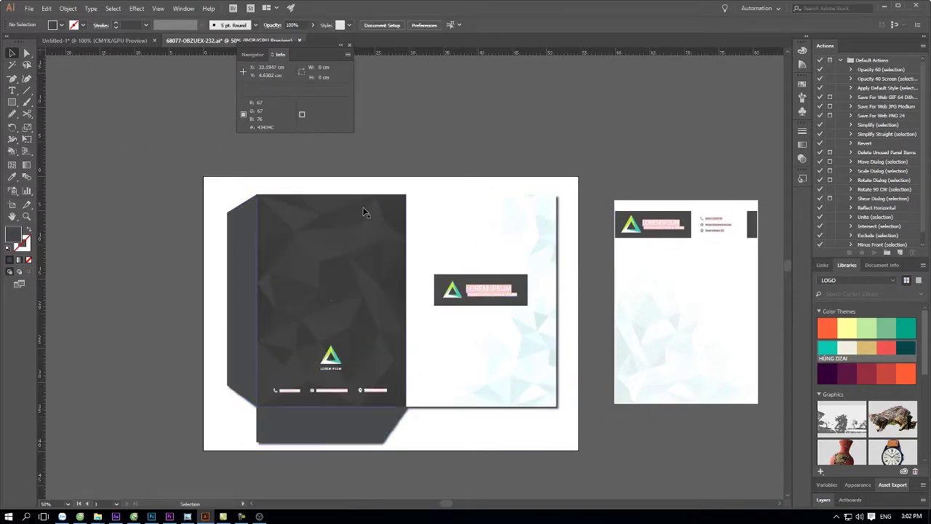
Step: Set the folder's artboard to A3 portrait, move it over the folder, and widen it to about 56.39 × 42 cm
key("shift+o")
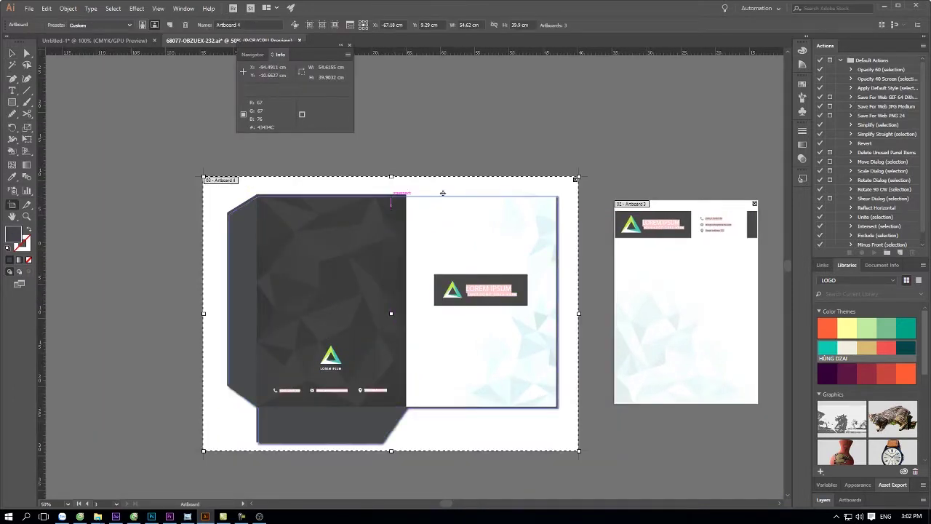
key("Tab")
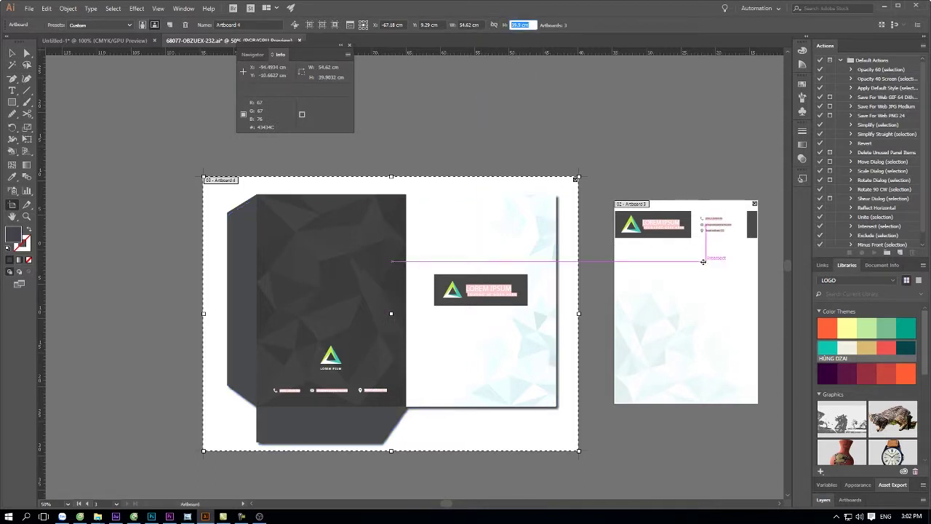
left_click(102, 25)
left_click(81, 112)
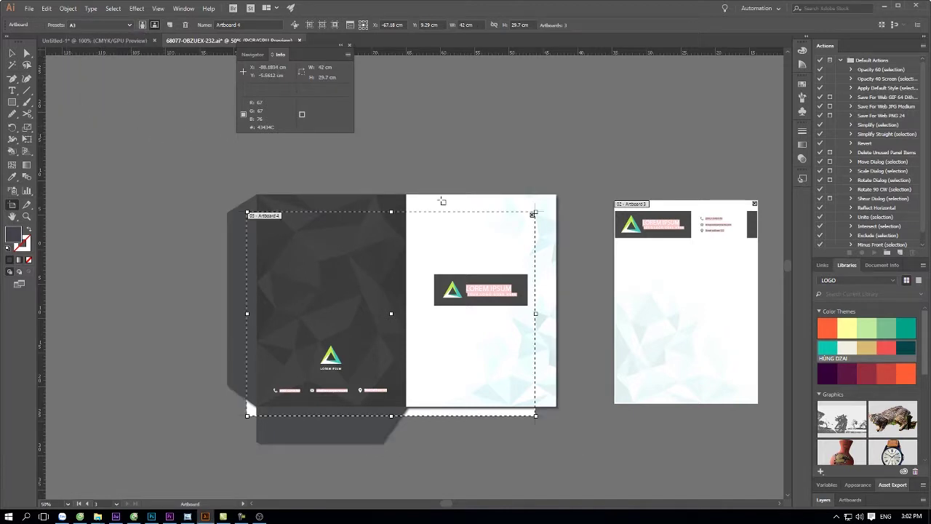
left_click(143, 25)
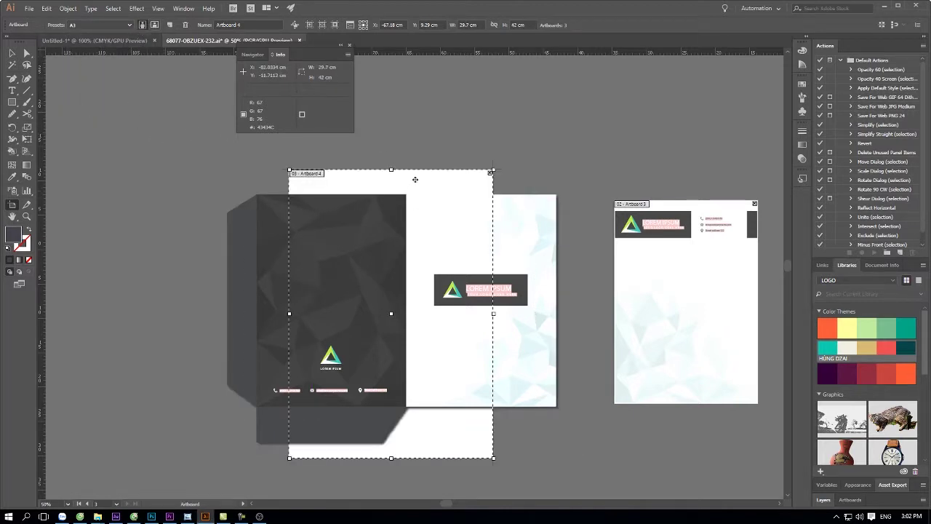
left_click_drag(415, 179, 335, 183)
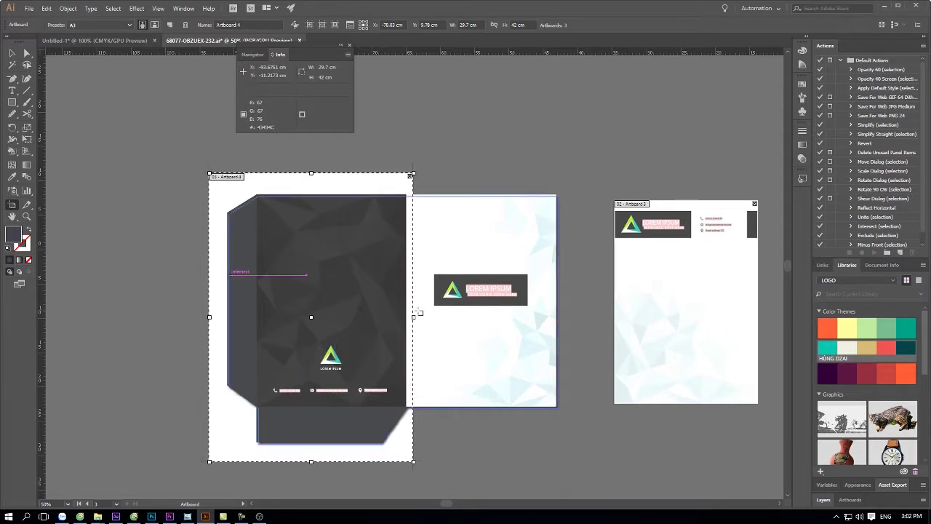
left_click_drag(413, 316, 596, 314)
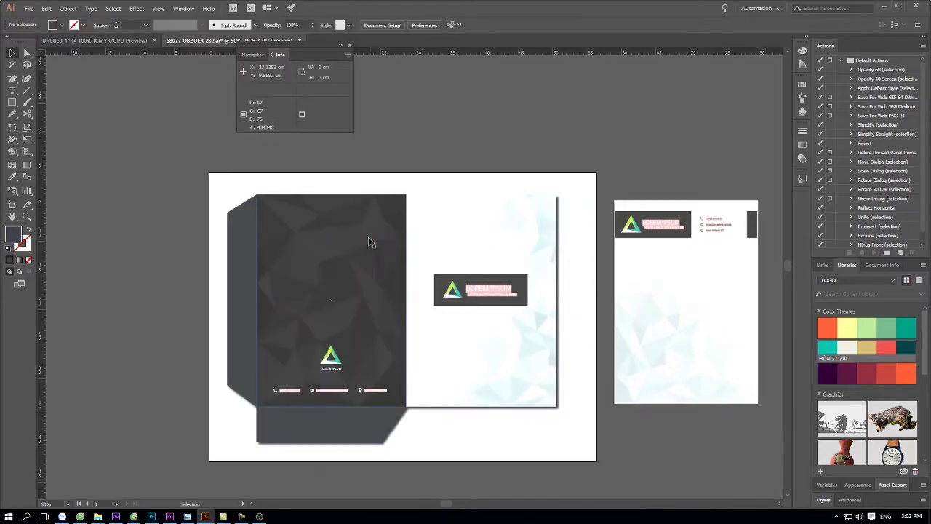
key("Escape")
Step: Move the envelope mockup off the mockup artboard and enlarge it
left_click_drag(234, 152, 561, 318)
scroll(642, 155, "down", 2)
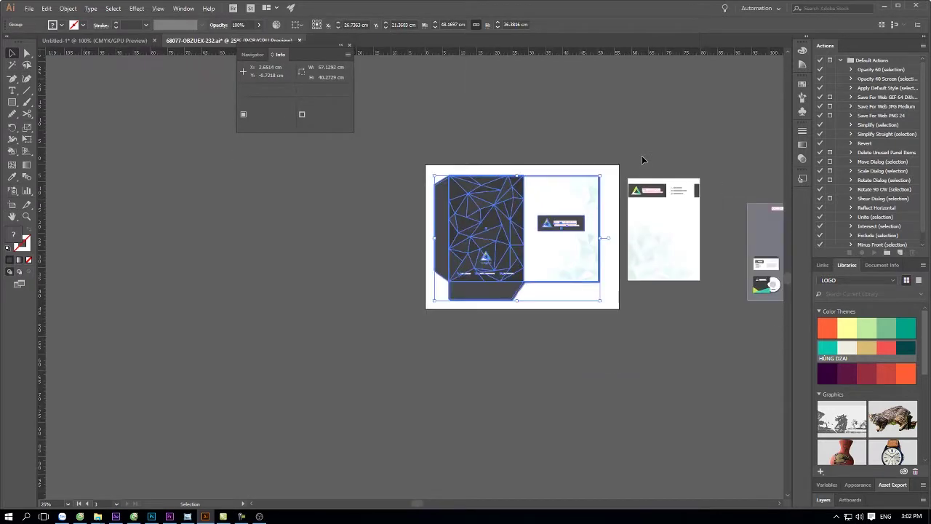
scroll(308, 162, "right", 5)
scroll(335, 315, "up", 4)
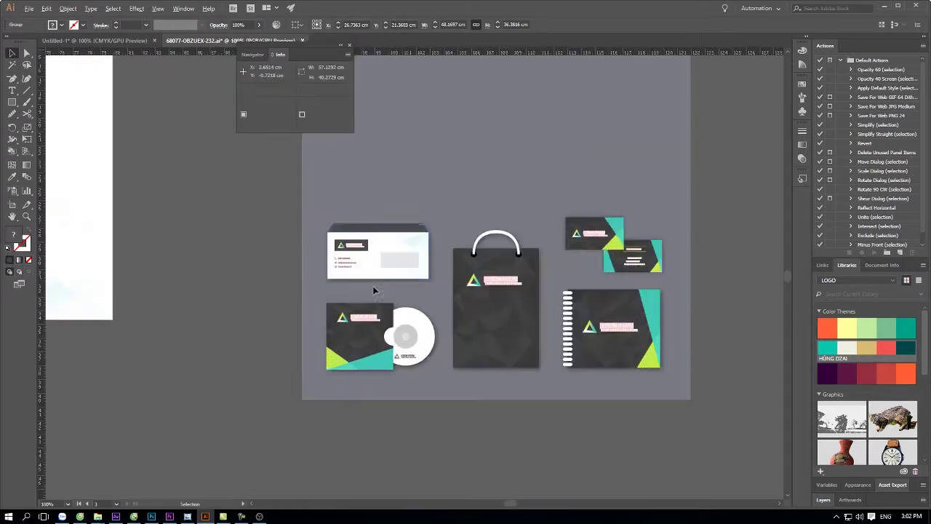
left_click(323, 214)
left_click_drag(327, 224, 146, 347)
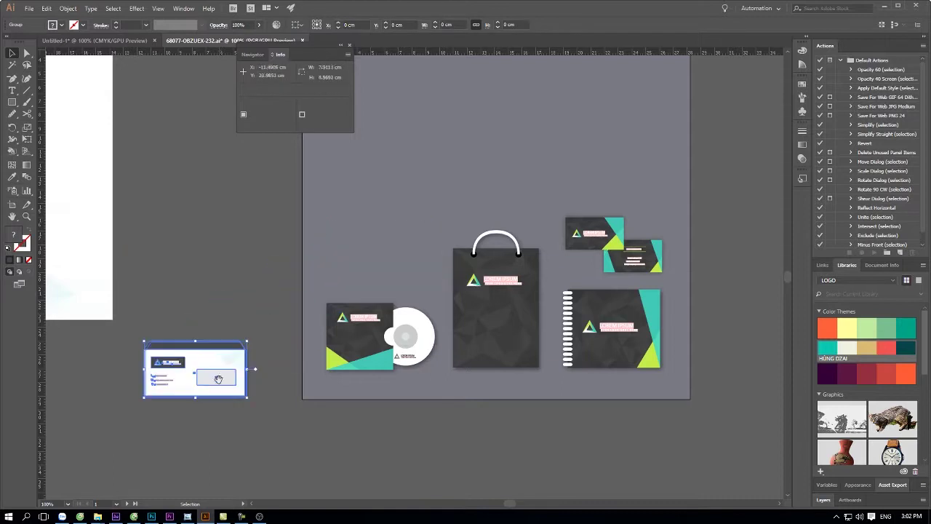
scroll(153, 385, "down", 2)
scroll(153, 386, "left", 4)
left_click_drag(348, 294, 242, 352)
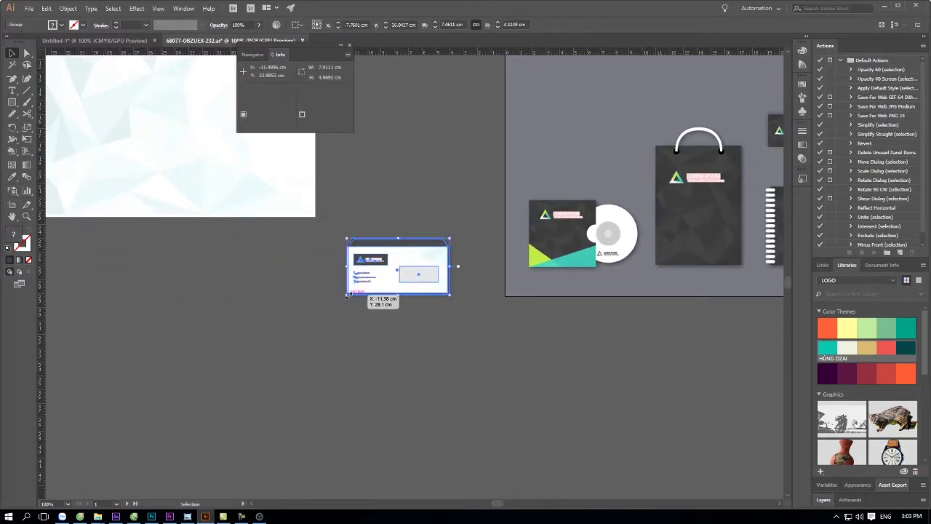
left_click(395, 214)
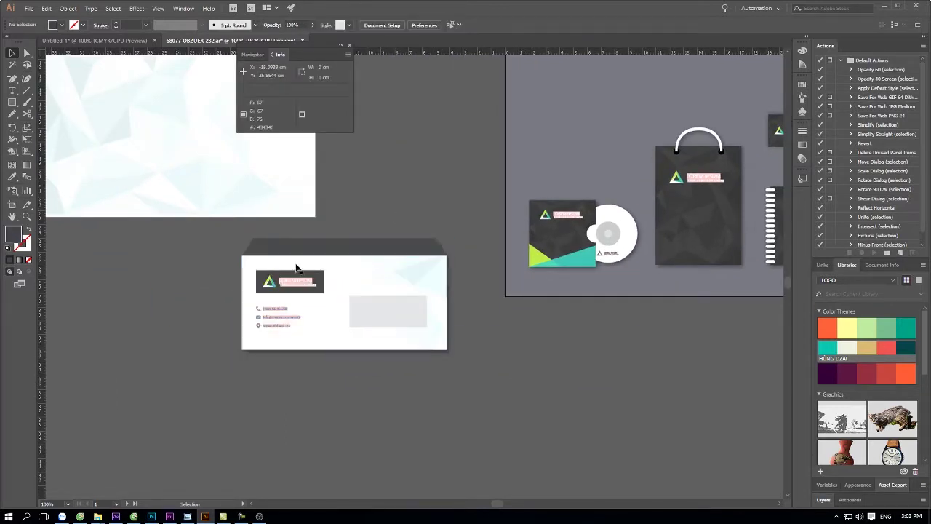
Step: Create a dark 10 × 20 cm rectangle, rotate it to lie horizontally, and place it below the envelope
key("m")
left_click_drag(125, 167, 357, 137)
left_click(383, 335)
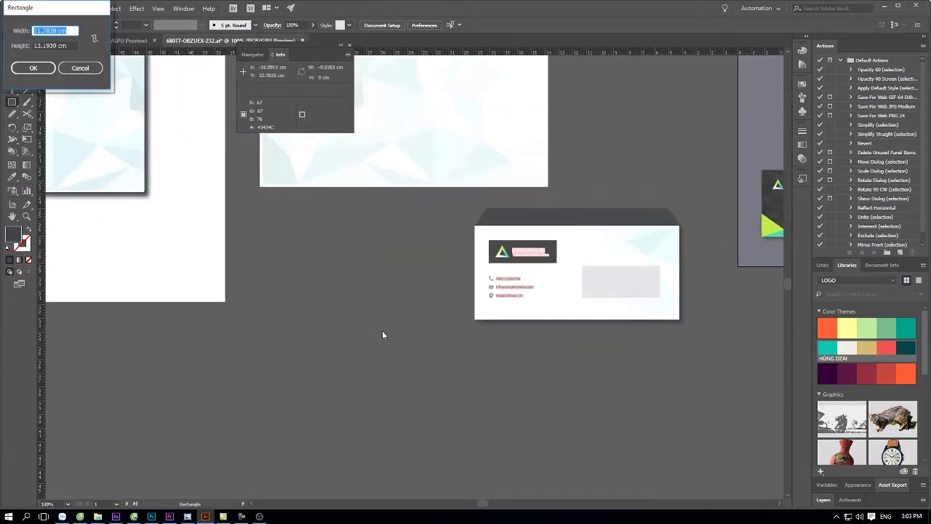
type("m")
key("Tab")
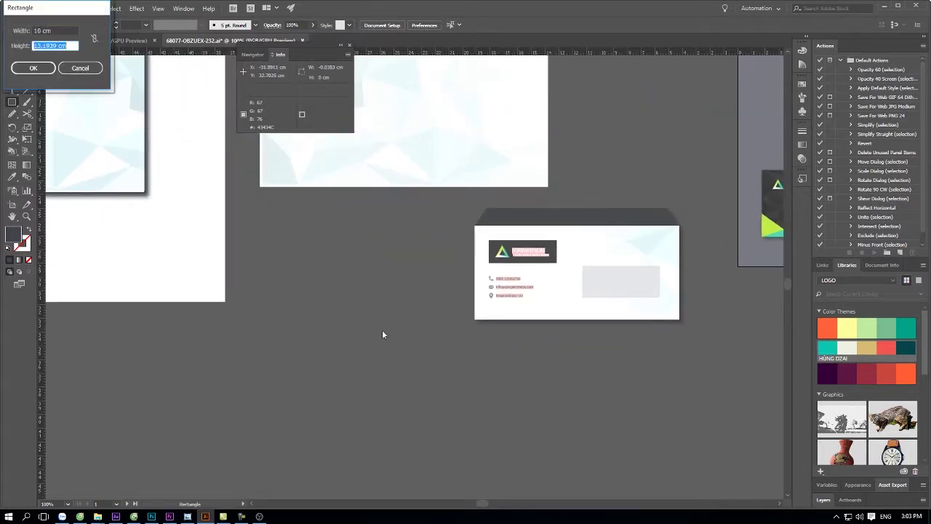
type("20cm")
key("Return")
key("b")
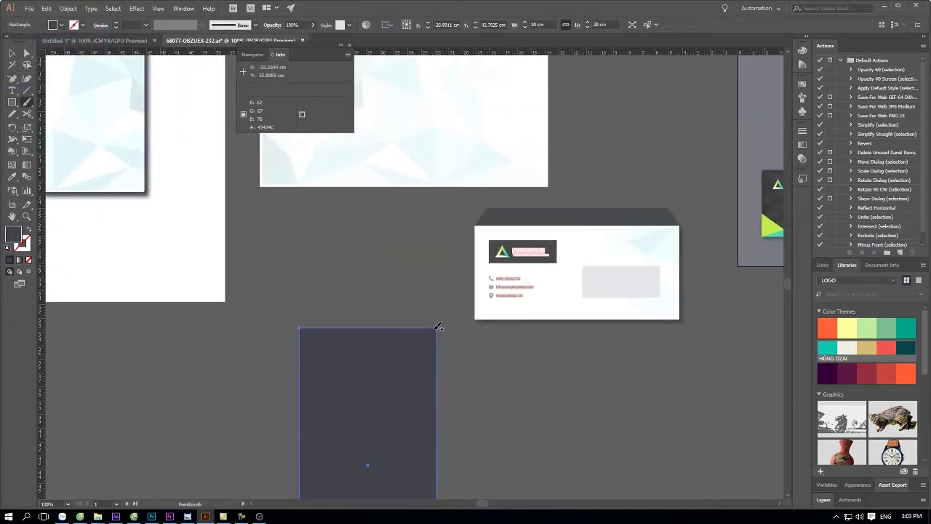
key("v")
left_click_drag(438, 327, 505, 473)
left_click_drag(377, 414, 364, 349)
scroll(513, 284, "down", 2)
Step: Ungroup the envelope mockup and select its front group
left_click(557, 272)
right_click(543, 248)
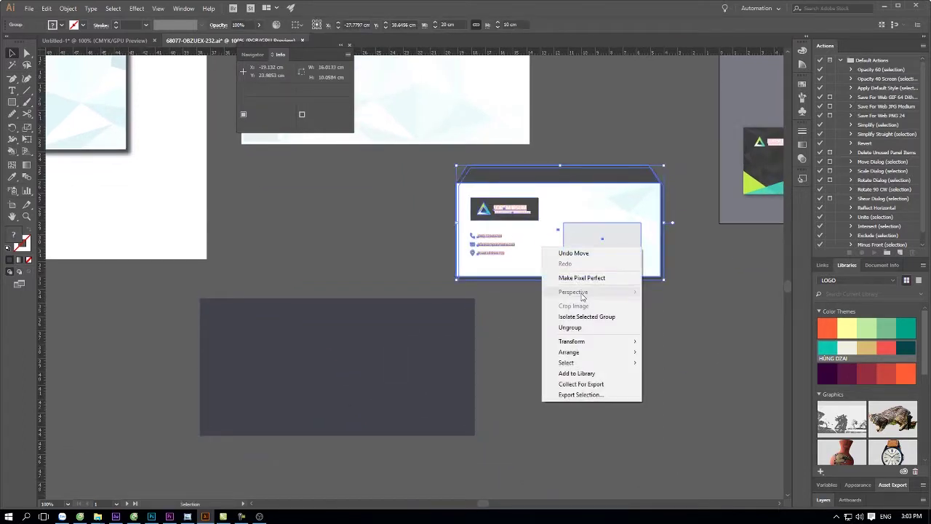
left_click(570, 327)
left_click(544, 280)
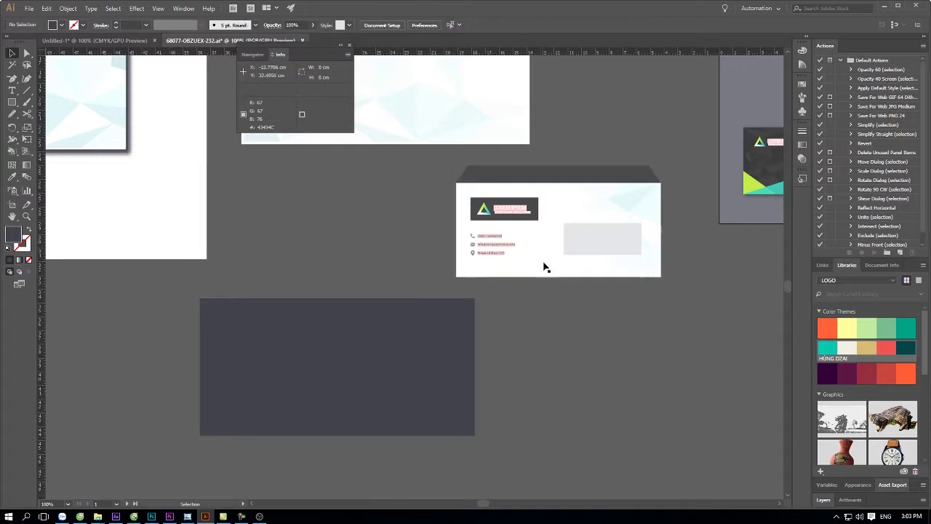
left_click(543, 265)
Step: Fit the envelope onto the dark rectangle, then delete the leftover dark rectangle
left_click(567, 173, "shift")
left_click_drag(589, 226, 333, 342)
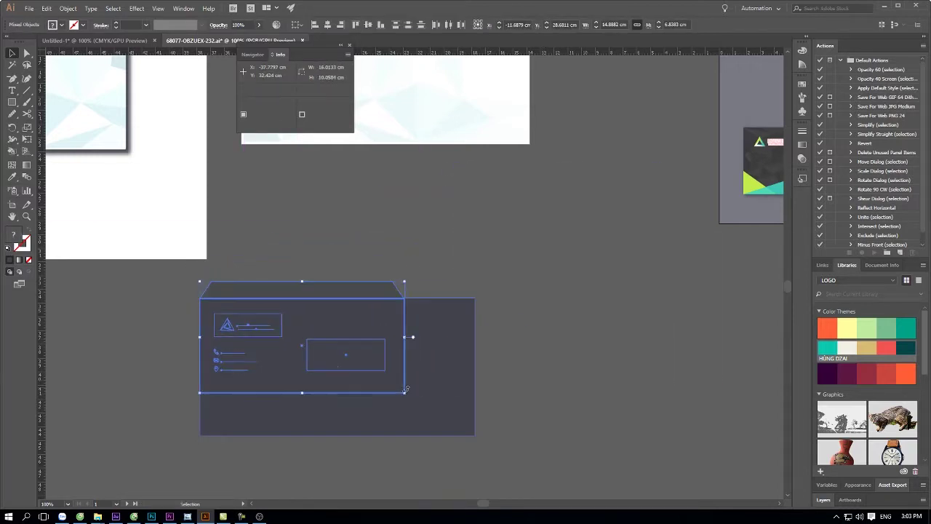
left_click_drag(407, 393, 474, 431)
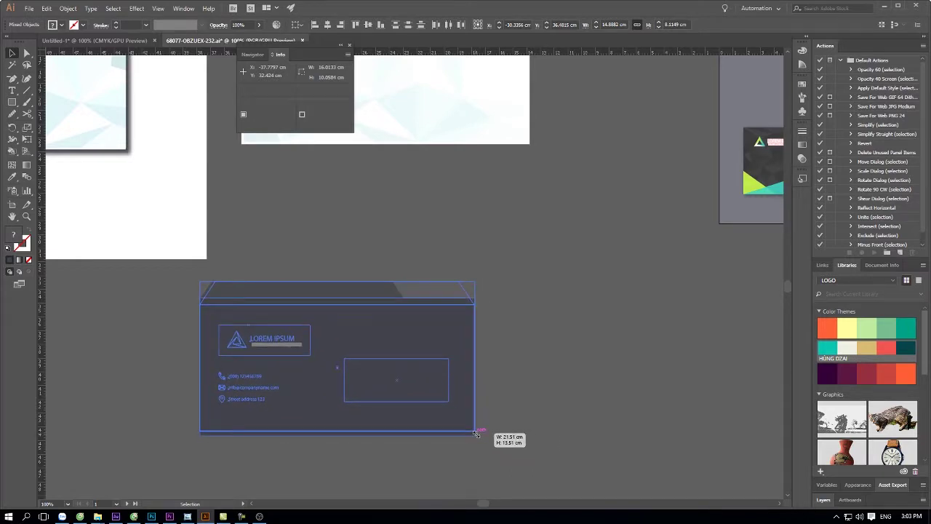
mouse_move(408, 293)
left_mouse_down()
mouse_move(640, 294)
mouse_move(298, 279)
mouse_move(474, 279)
left_mouse_up()
left_click(434, 223)
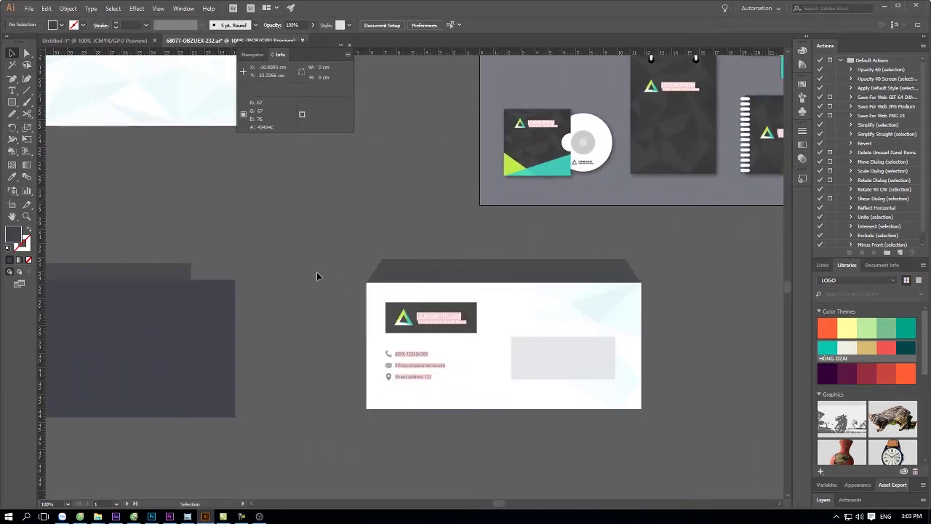
left_click(163, 292)
key("Delete")
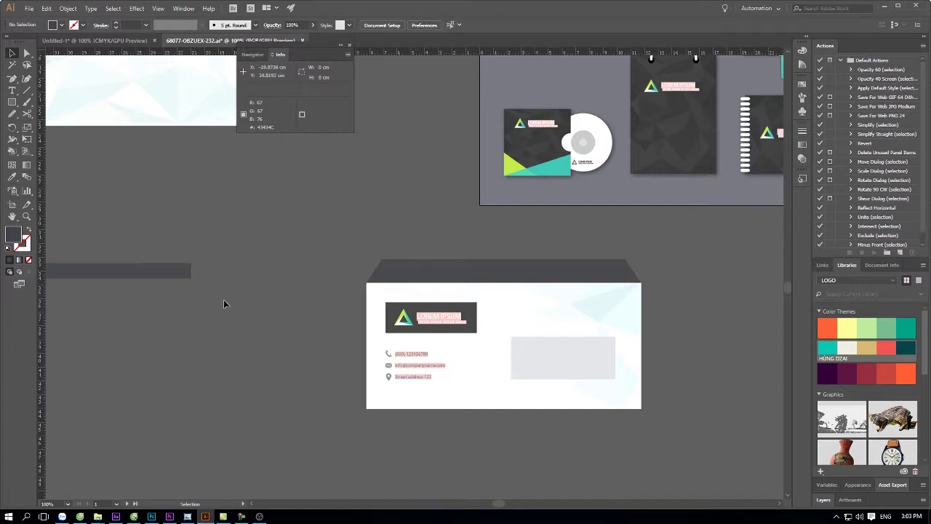
Step: Place a copy of the envelope body directly below it, filled light green
left_click_drag(502, 278, 447, 261)
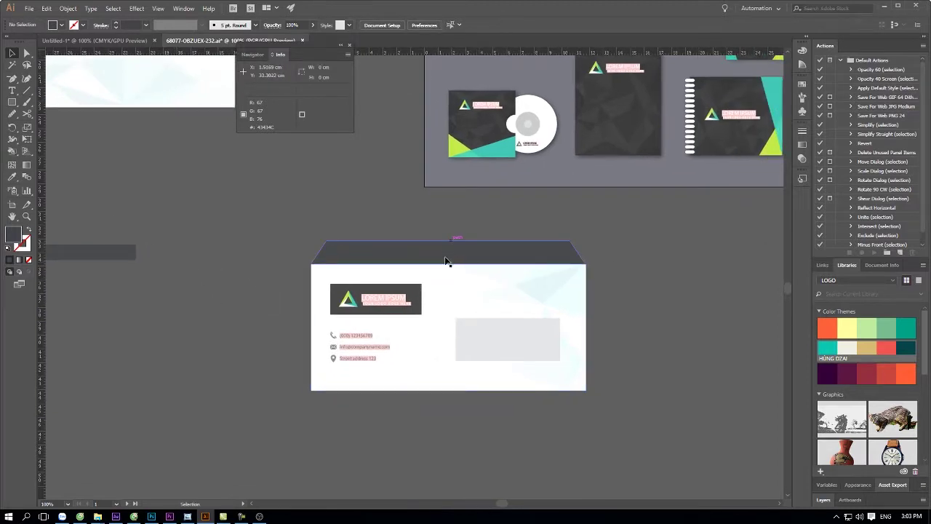
left_click_drag(463, 339, 444, 298)
key("a")
mouse_move(390, 320)
left_mouse_down()
mouse_move(395, 455)
mouse_move(395, 442)
left_mouse_up()
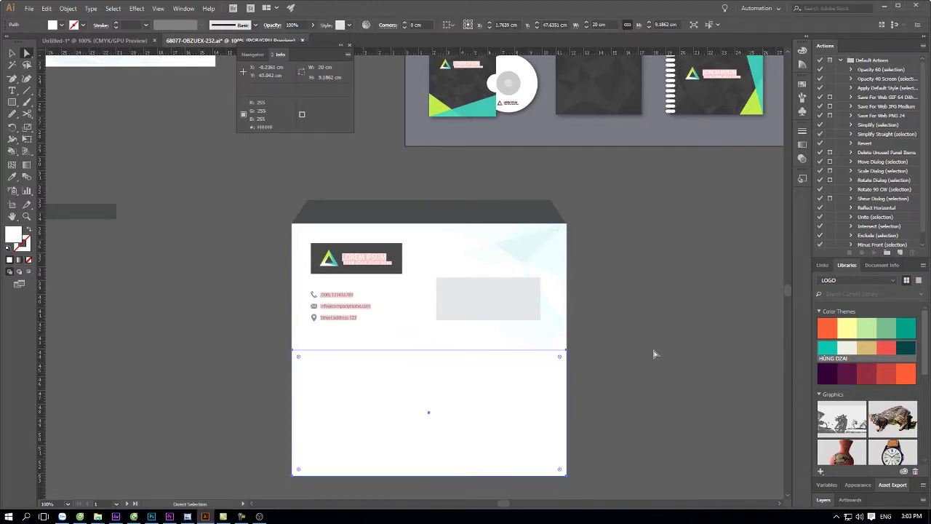
left_click(867, 327)
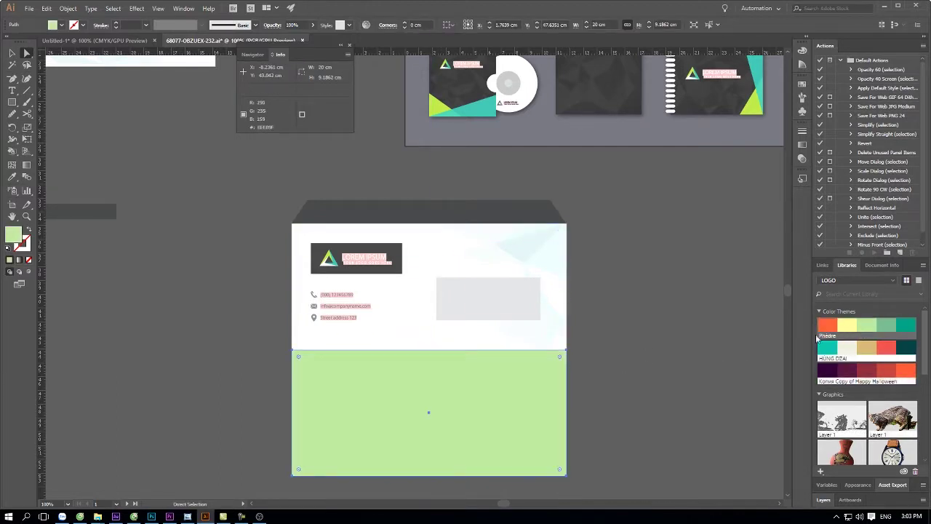
left_click(588, 350)
Step: Begin a thin rectangle at the green panel's top-right corner
scroll(629, 307, "right", 2)
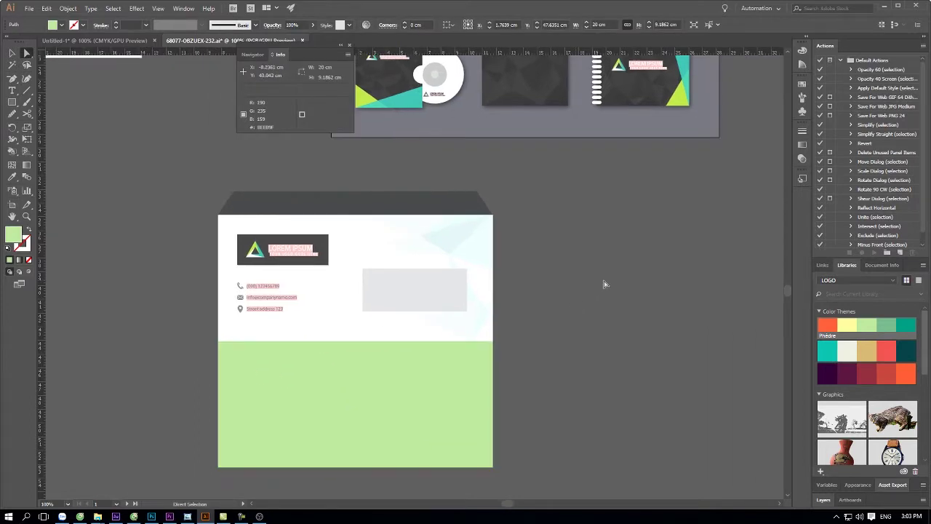
key("m")
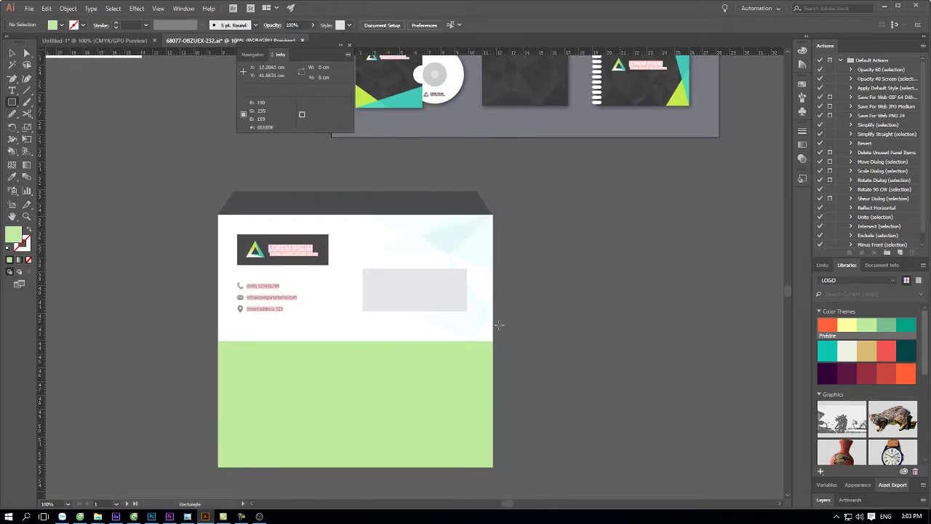
left_click_drag(493, 338, 513, 411)
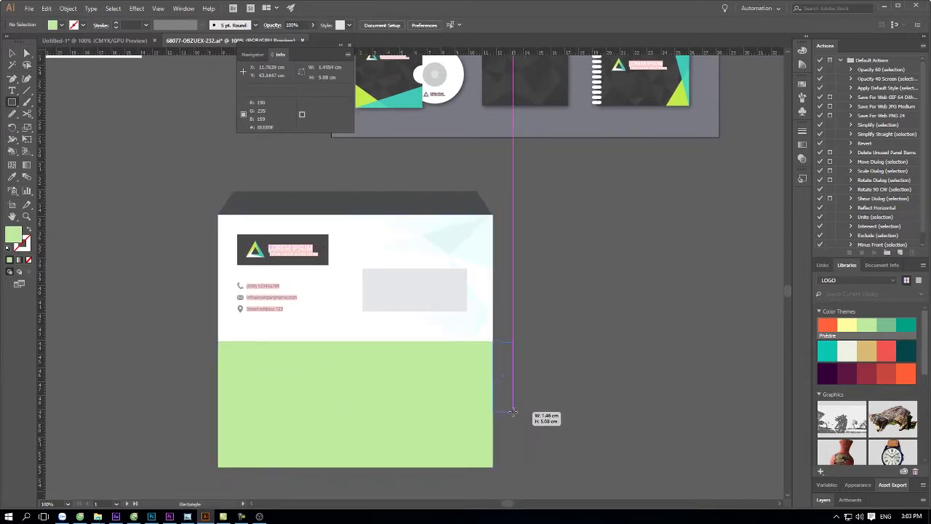
Step: Extend the strip to the panel bottom, fill it HUNG DZAI tan, and copy it to the left edge
left_click_drag(512, 412, 509, 468)
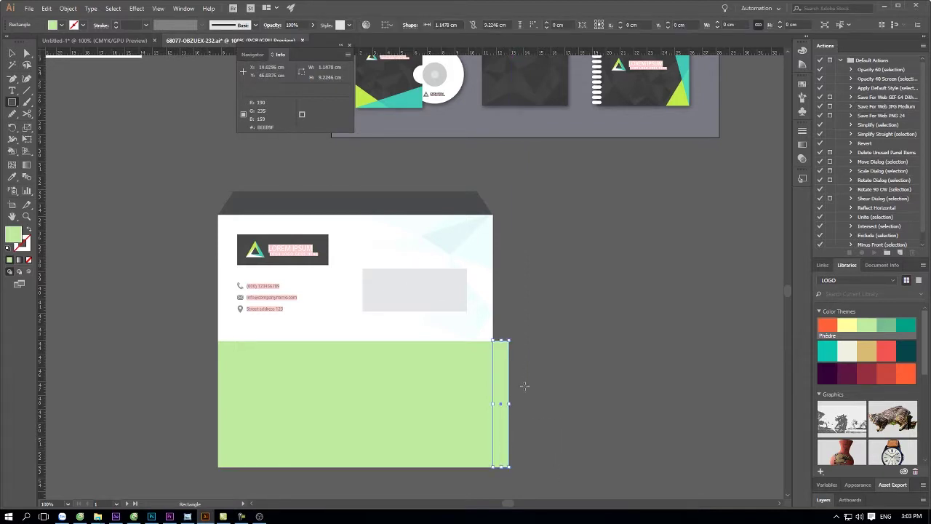
key("v")
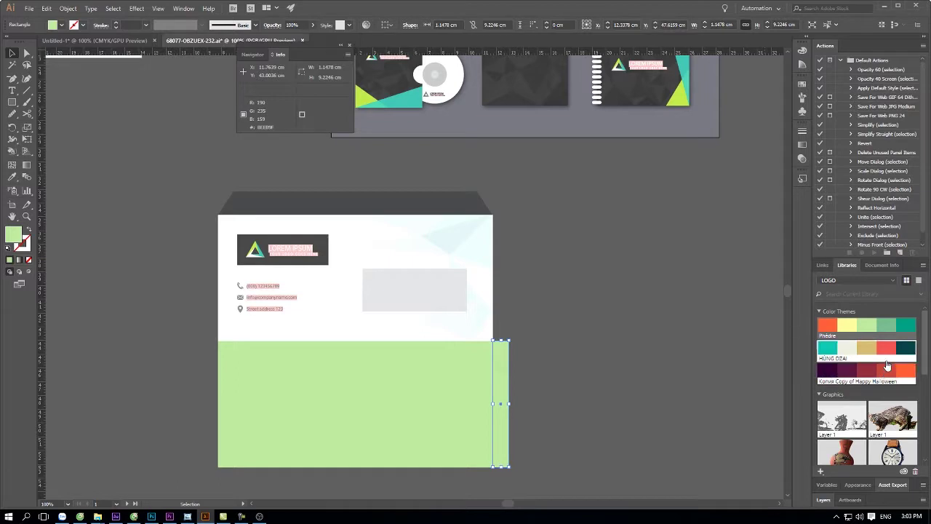
left_click(858, 354)
left_click_drag(498, 383, 208, 383)
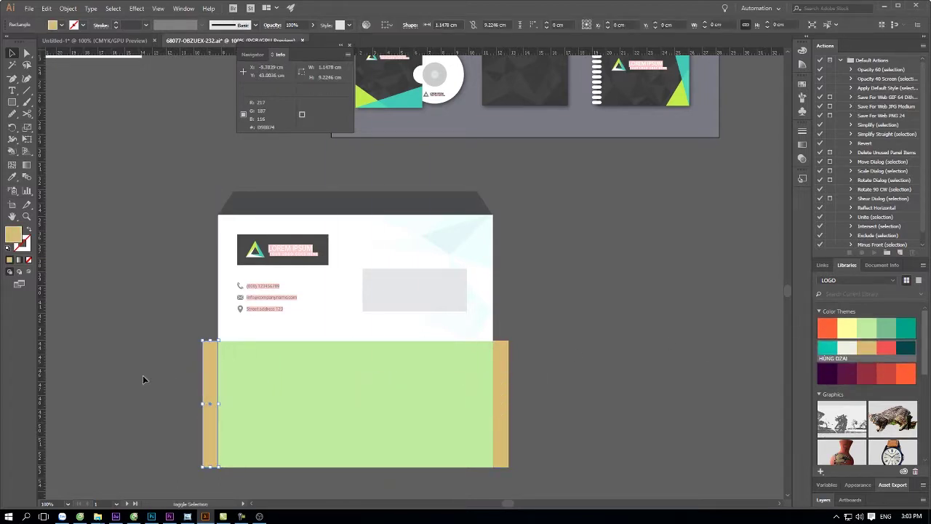
left_click_drag(563, 320, 570, 267)
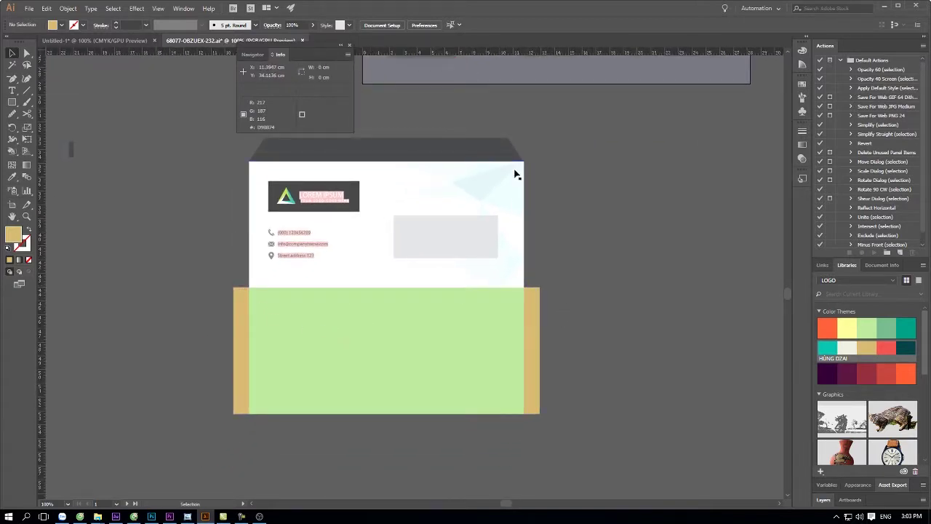
scroll(601, 213, "down", 1, "alt")
left_click_drag(425, 214, 436, 272)
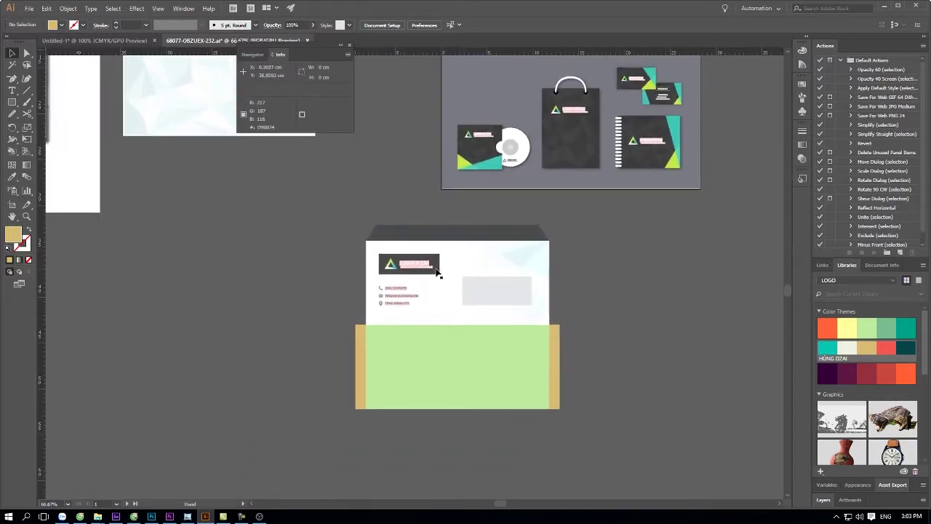
Step: Move the assembled envelope further left on the canvas
left_click(470, 332)
left_click(432, 360)
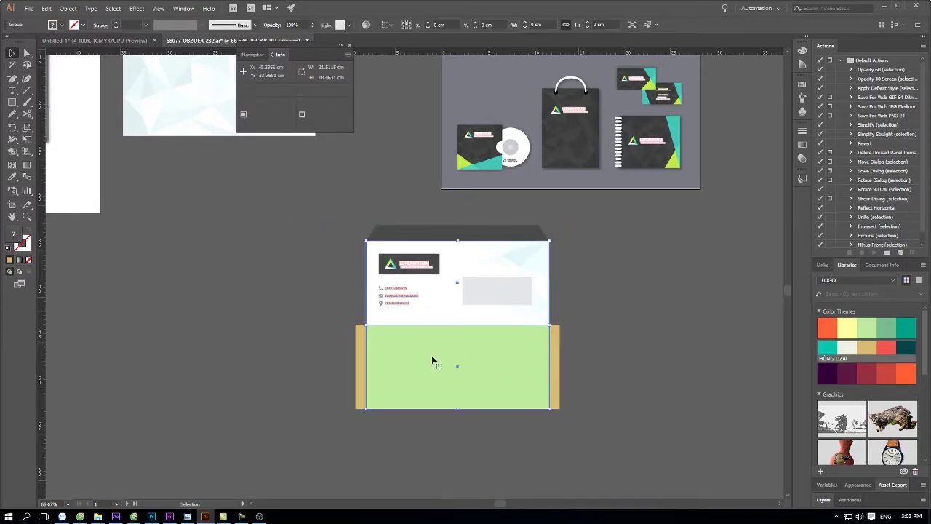
key("a")
left_click(465, 390)
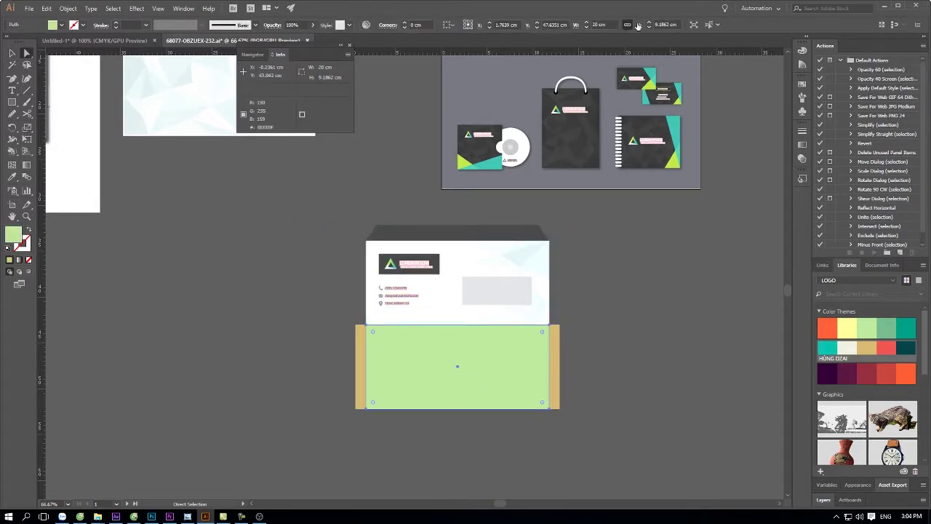
left_click(289, 240)
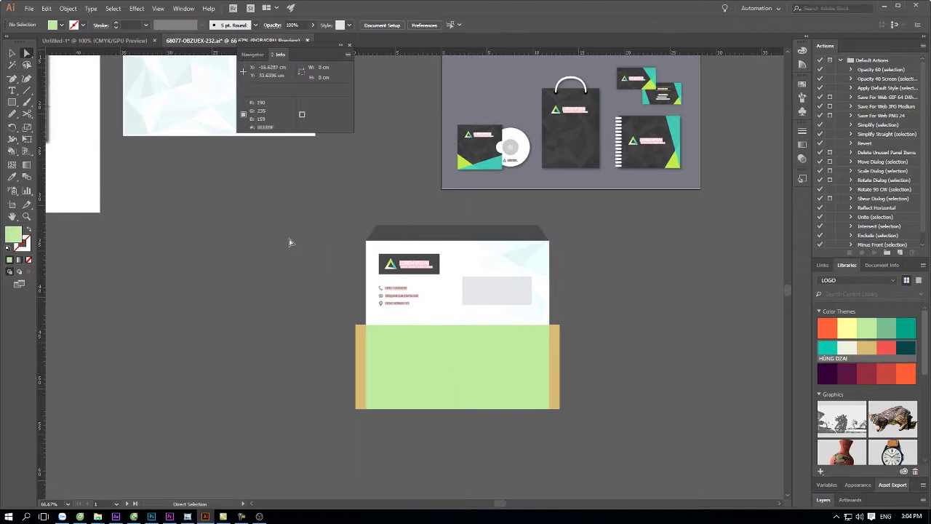
key("v")
left_click_drag(461, 306, 284, 306)
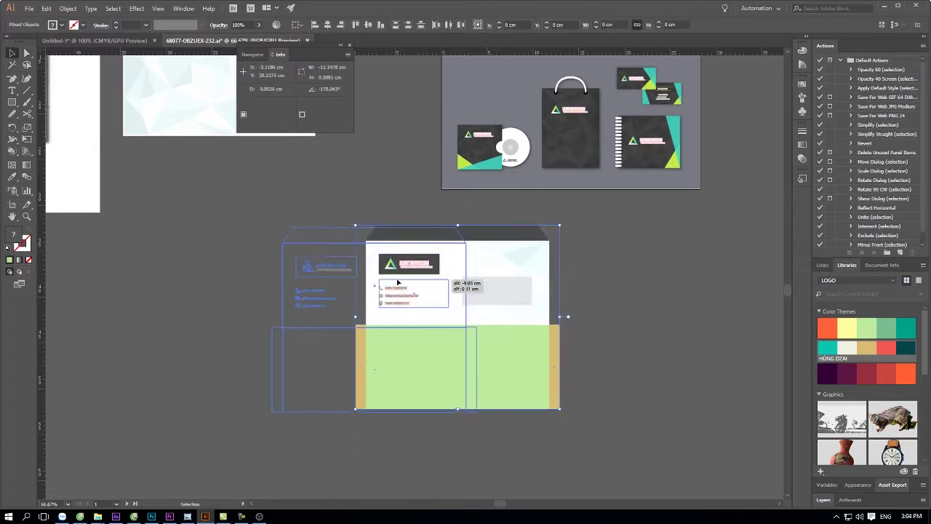
left_click(449, 272)
Step: Add a new A4 artboard around the envelope
key("shift+o")
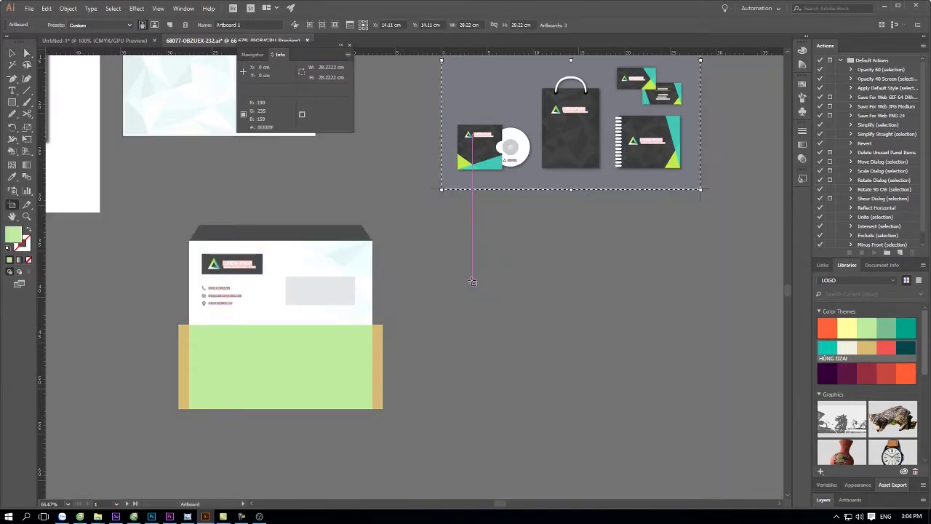
left_click(168, 24)
left_click(162, 199)
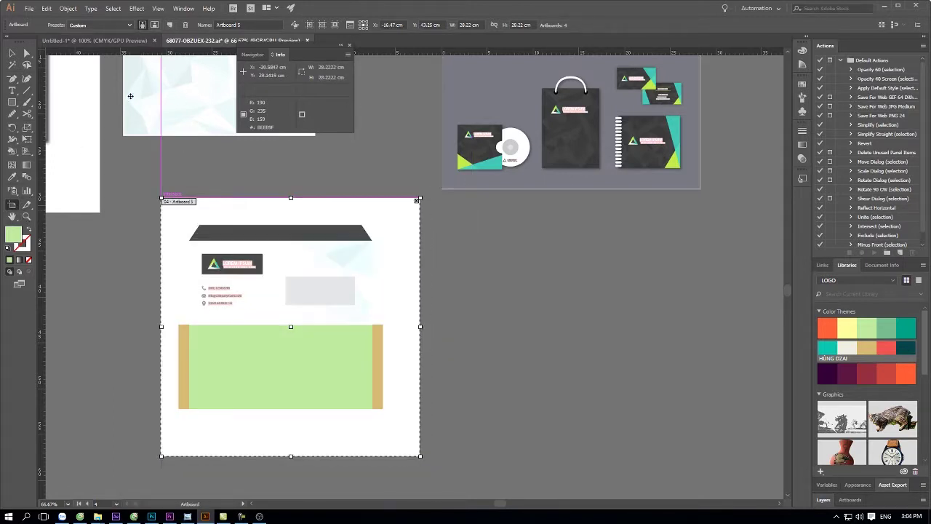
left_click(102, 24)
left_click(87, 96)
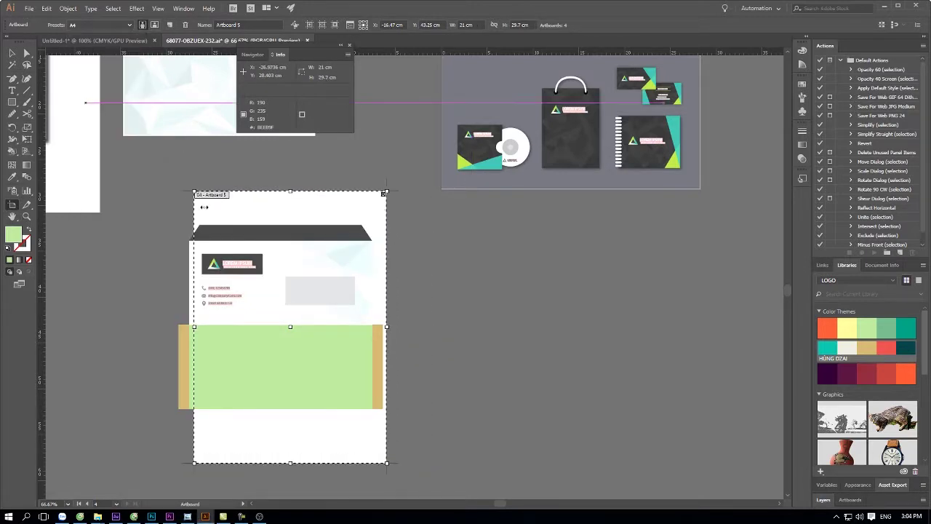
key("Escape")
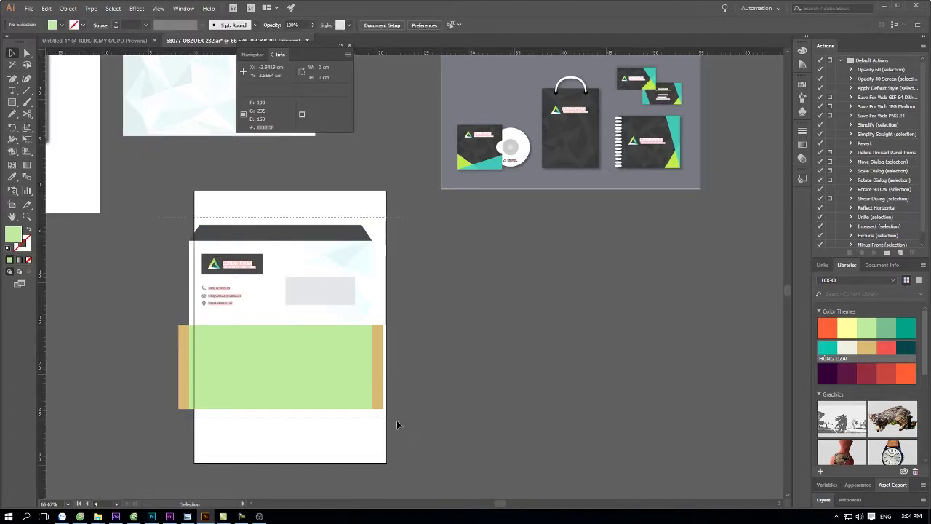
Step: Shrink the envelope to about 20.25 × 17.96 cm near the top of the A4 page
left_click_drag(159, 220, 409, 418)
mouse_move(335, 354)
left_mouse_down()
mouse_move(346, 357)
mouse_move(368, 331)
left_mouse_up()
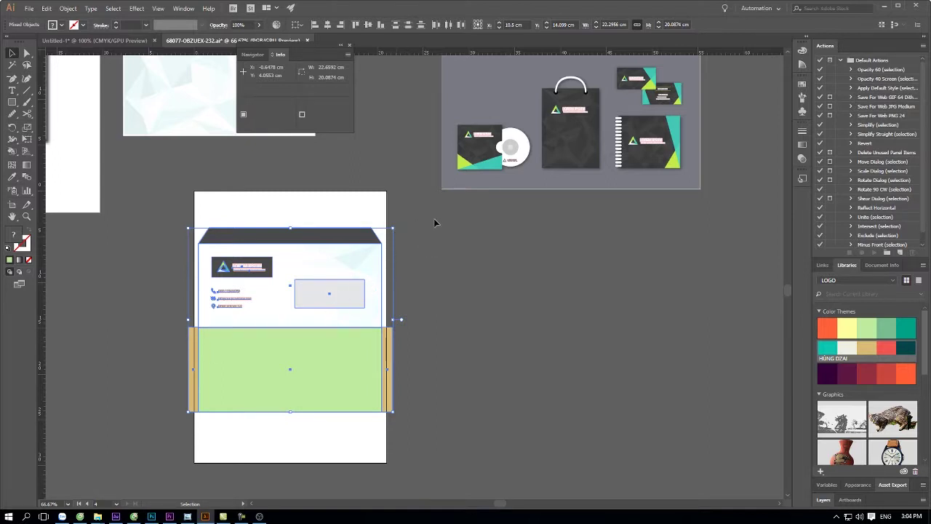
left_click_drag(392, 228, 325, 234)
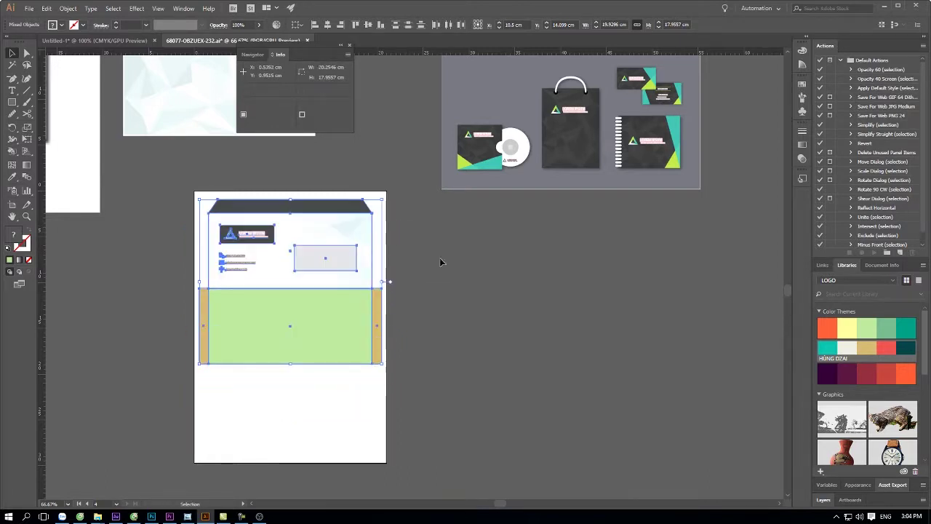
left_click(464, 261)
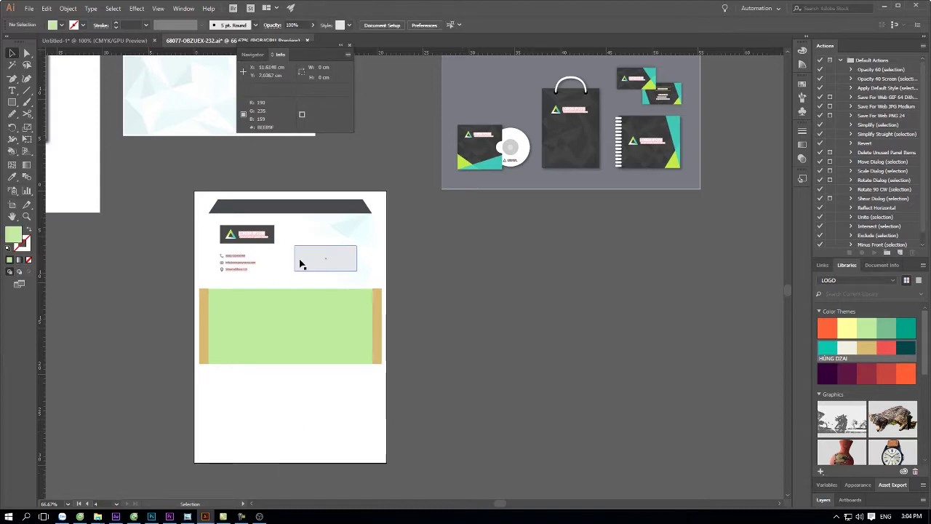
Step: Try several envelope colours, ending with a dark purple upper rectangle and an orange lower panel
key("a")
left_click(272, 270)
left_click(881, 330)
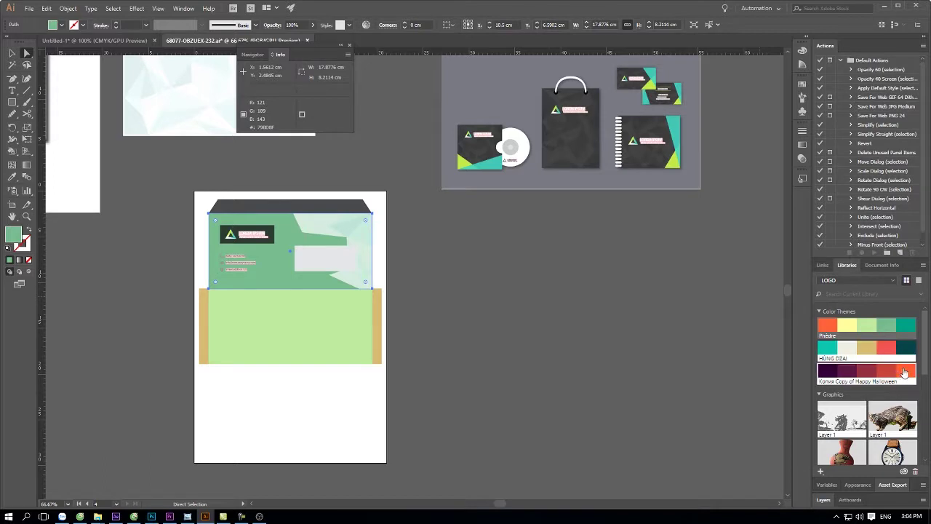
left_click(902, 373)
left_click(866, 328)
left_click(865, 328)
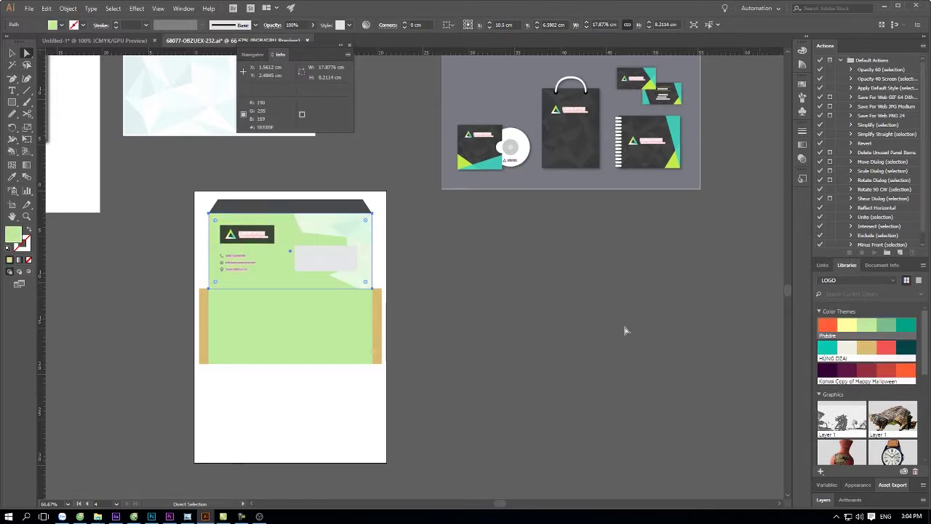
key("ctrl+z")
key("ctrl+z")
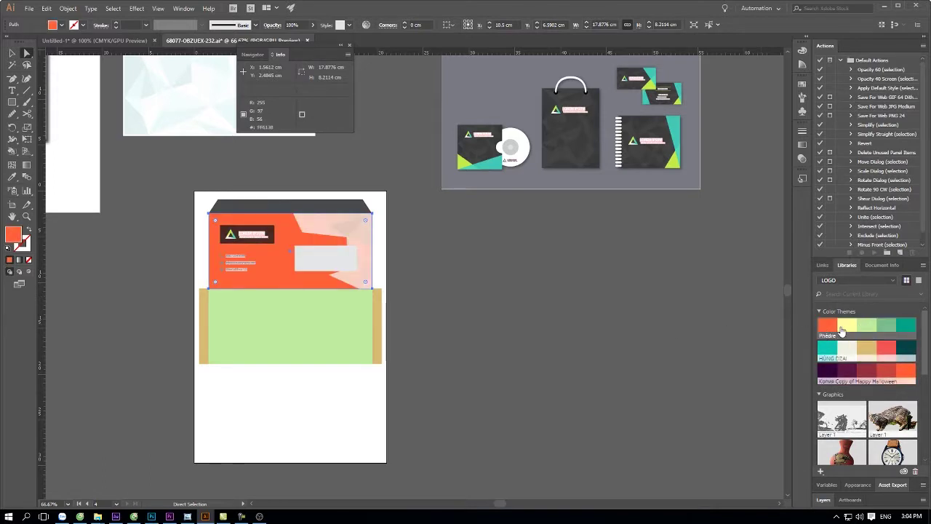
left_click(845, 327)
left_click(884, 325)
left_click(901, 326)
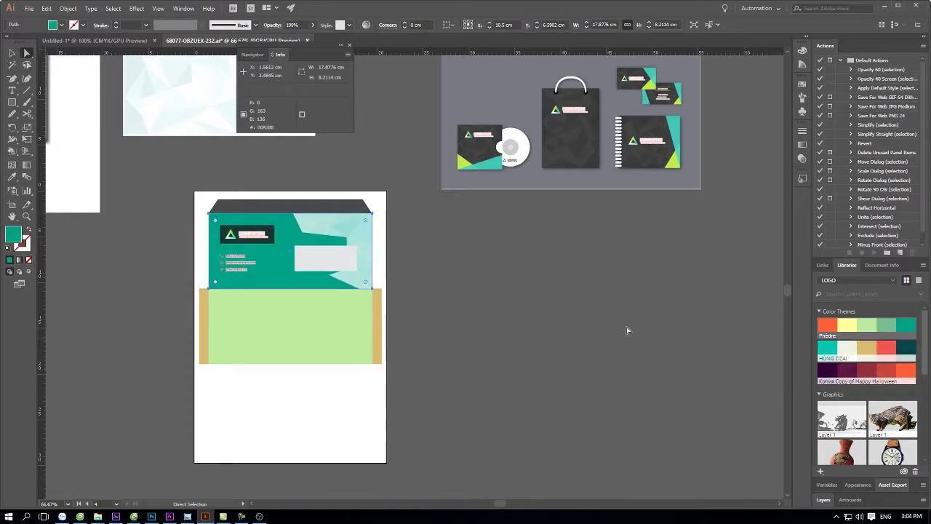
left_click(847, 371)
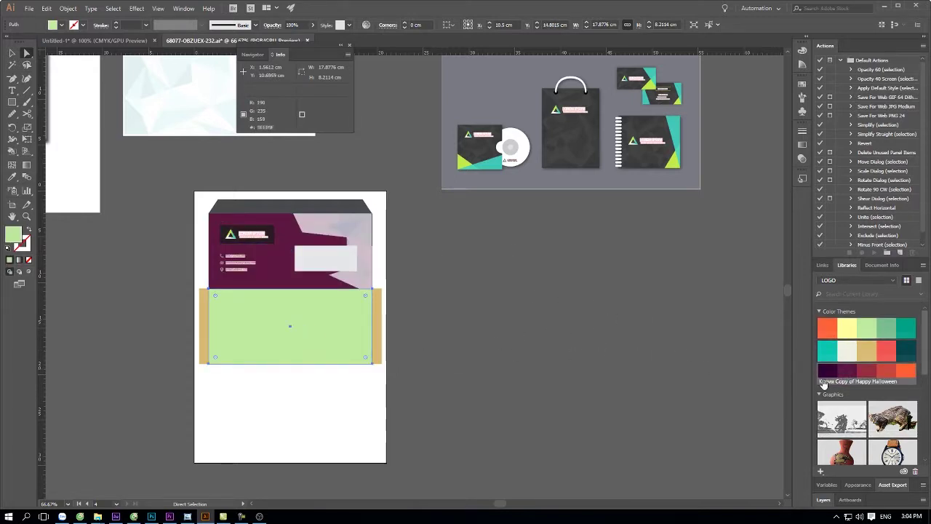
left_click(905, 371)
left_click(521, 312)
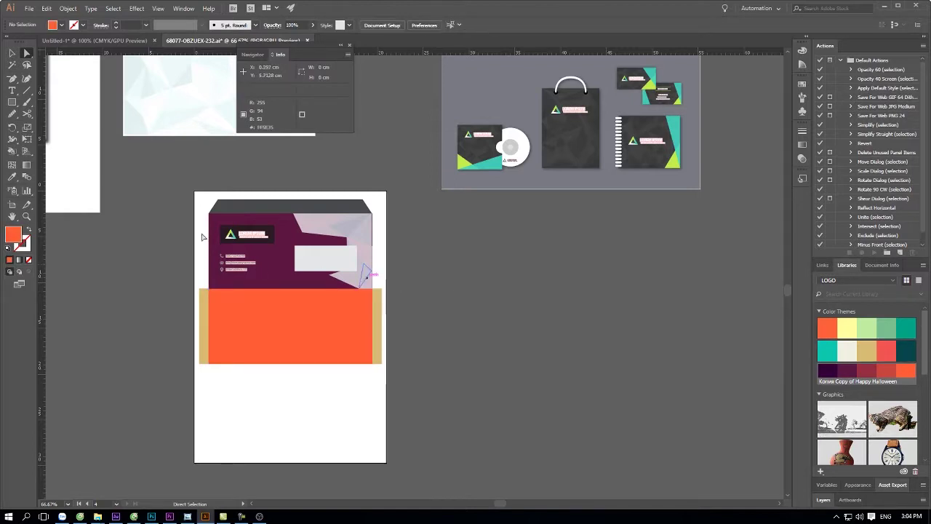
Step: Enlarge the envelope's artboard to A3
key("shift+o")
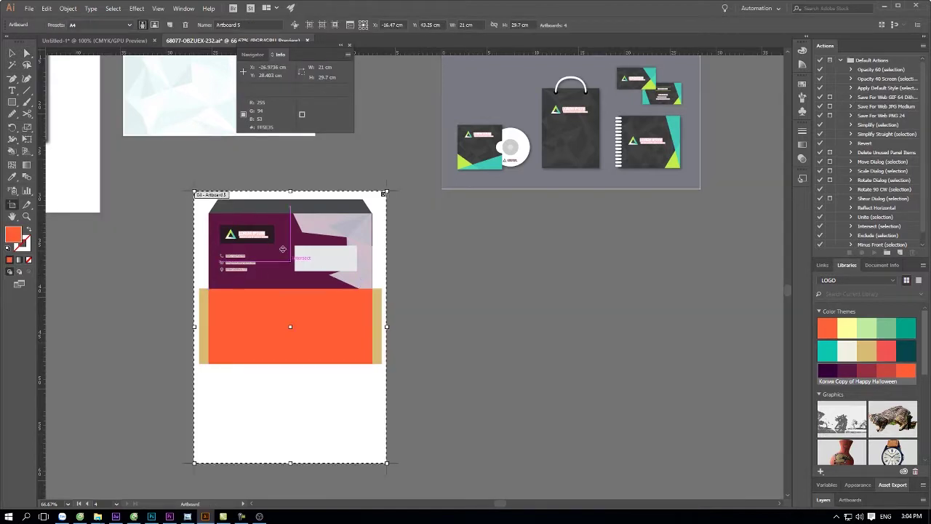
left_click(102, 25)
left_click(95, 114)
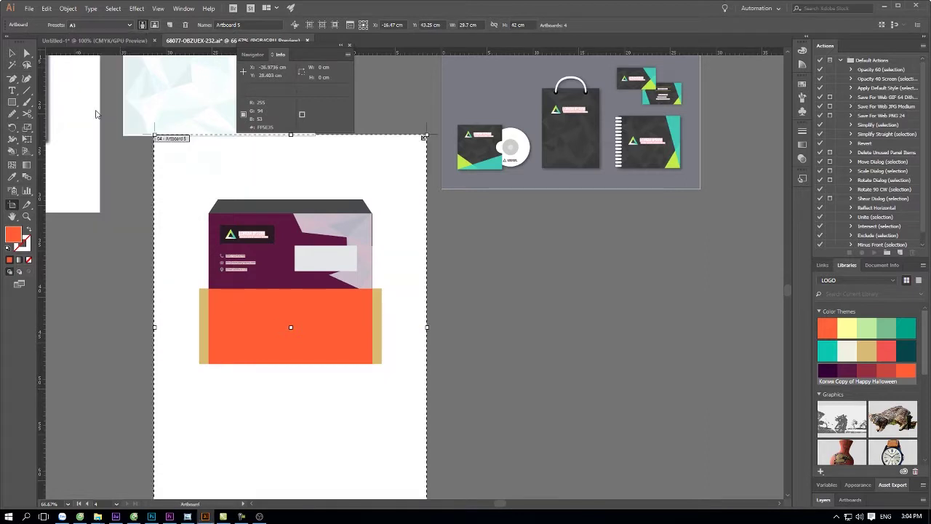
key("v")
Step: Undo the colour changes to restore the original envelope colours, then select the envelope
left_click_drag(164, 187, 416, 387)
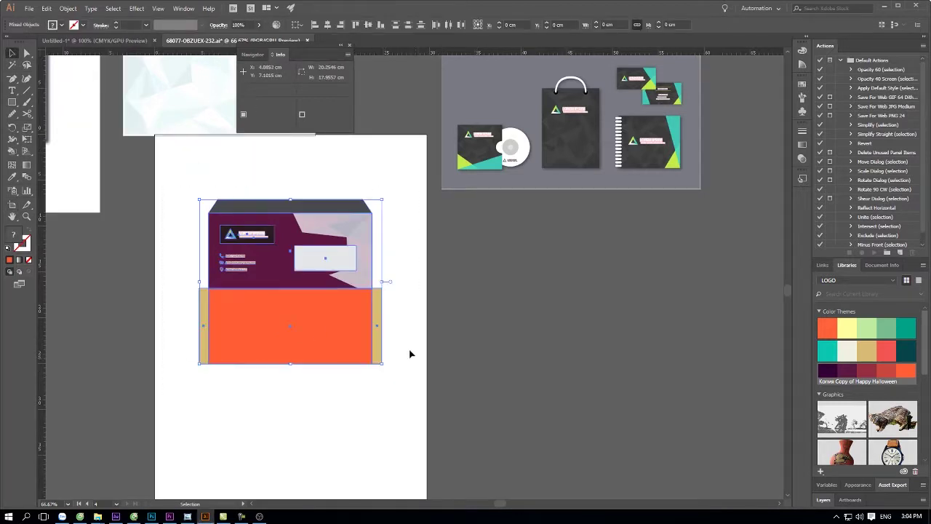
key("ctrl+z")
key("ctrl+z")
key("ctrl+z")
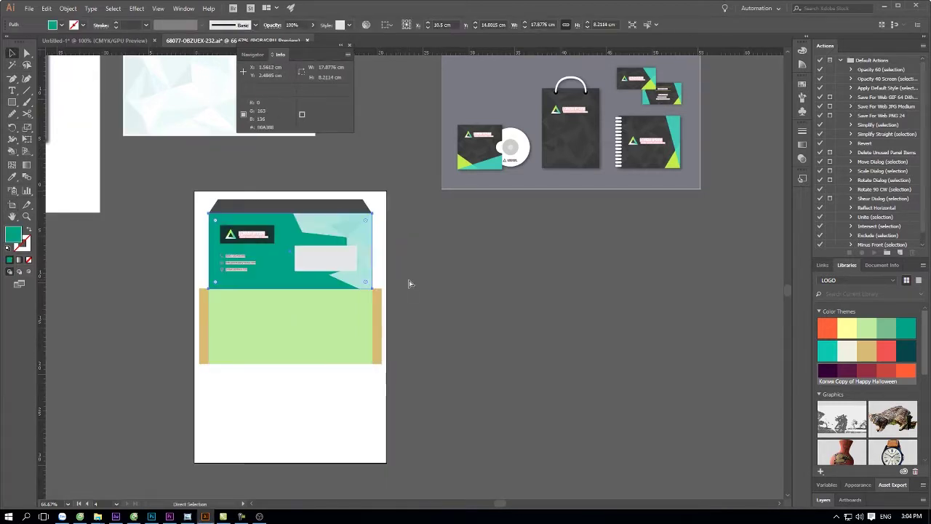
key("ctrl+z")
key("ctrl+z")
key("ctrl+z")
key("ctrl+z")
key("ctrl+z")
key("ctrl+z")
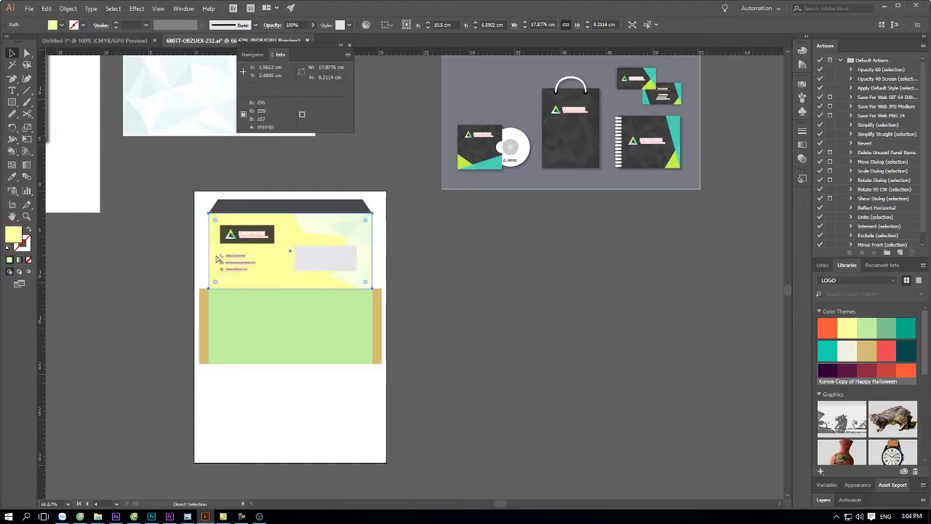
key("ctrl+z")
key("ctrl+z")
key("ctrl+z")
key("ctrl+z")
key("ctrl+z")
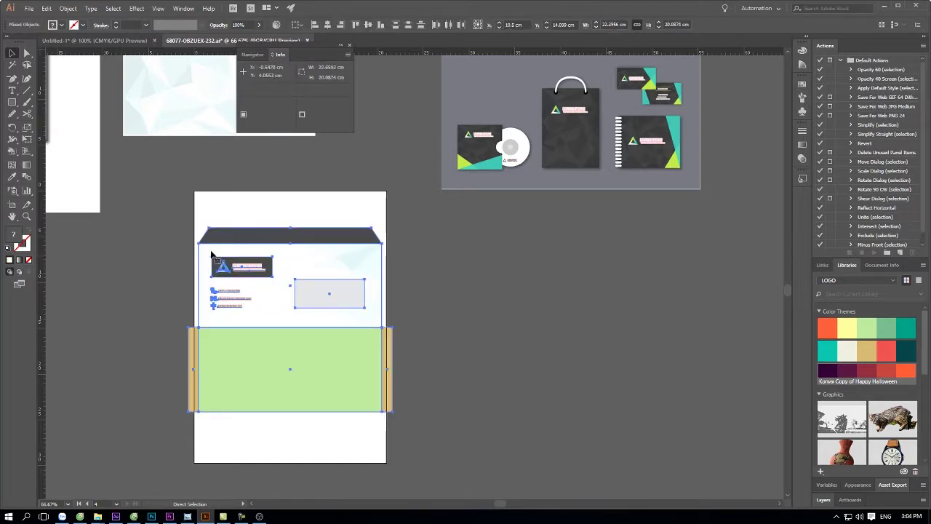
left_click(308, 266)
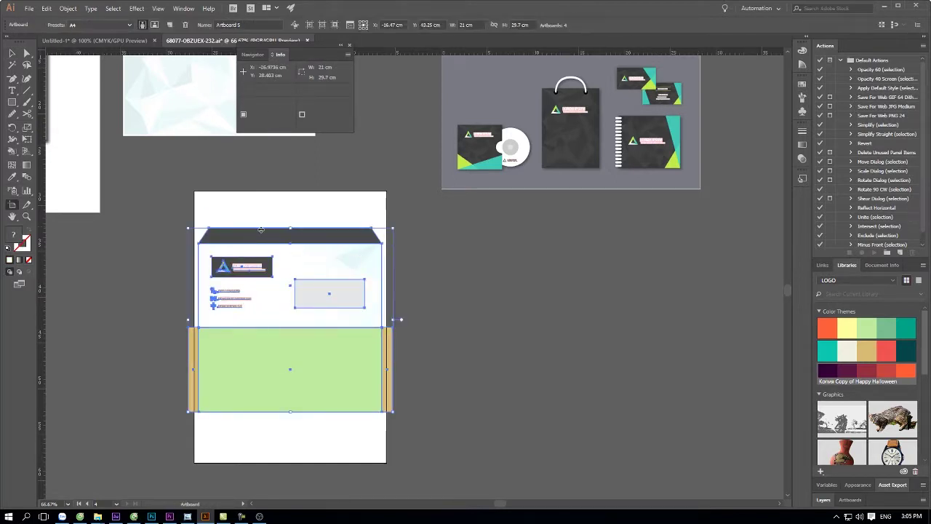
Step: Set the envelope artboard to A3 in landscape orientation
key("shift+o")
left_click(102, 25)
left_click(86, 114)
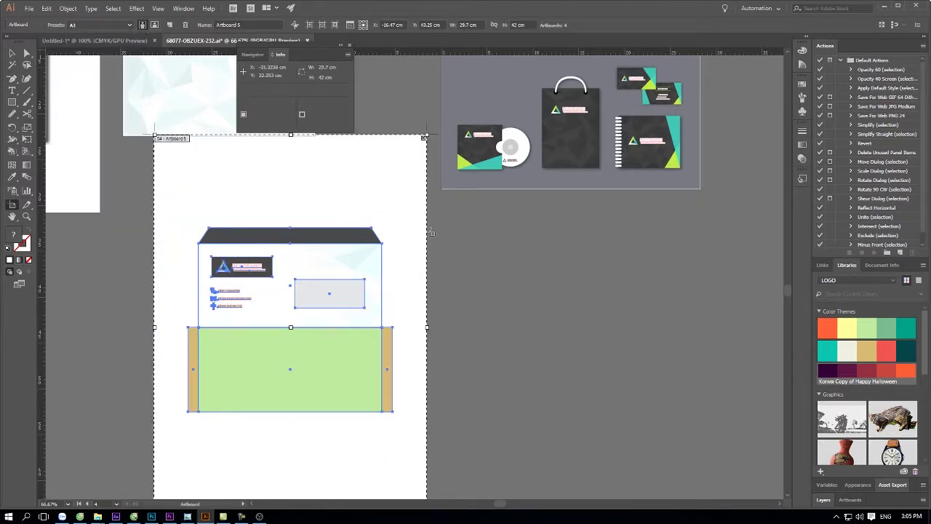
left_click(154, 24)
key("v")
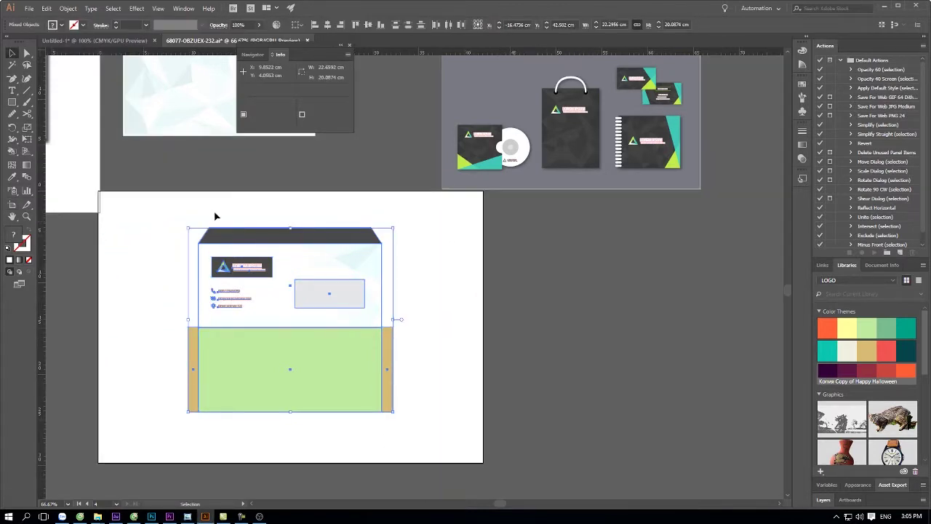
Step: Move the rotated envelope to the artboard's left side and place a copy to its right
left_click_drag(356, 349, 317, 348)
mouse_move(360, 224)
left_mouse_down()
mouse_move(270, 366)
mouse_move(209, 328)
left_mouse_up()
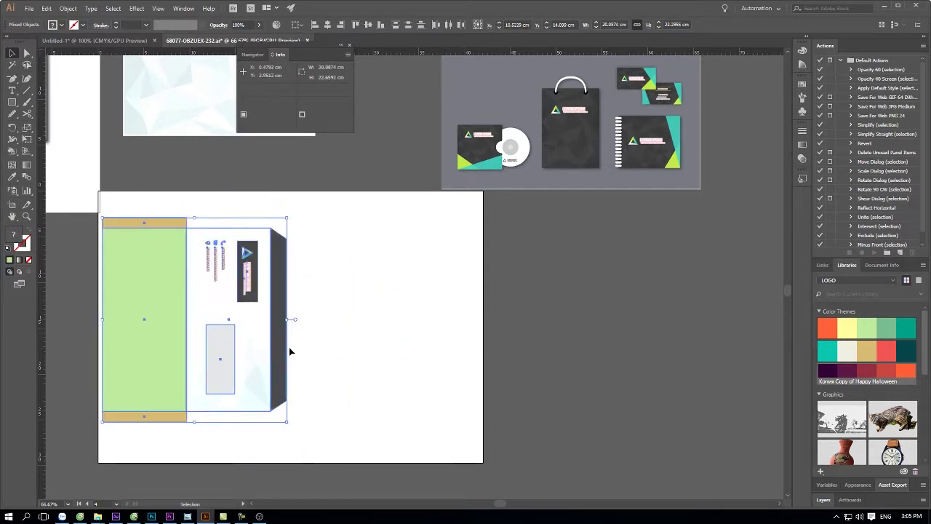
key("a")
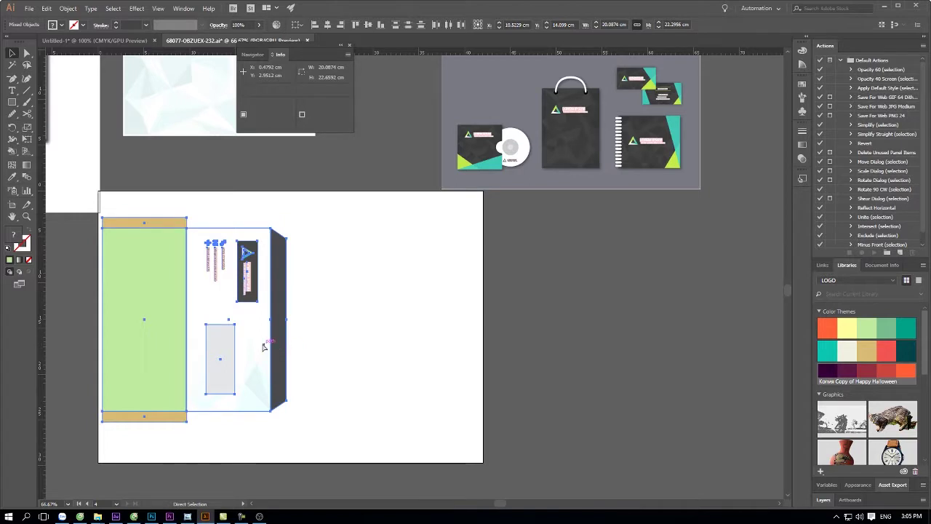
key("v")
left_click_drag(160, 319, 349, 321)
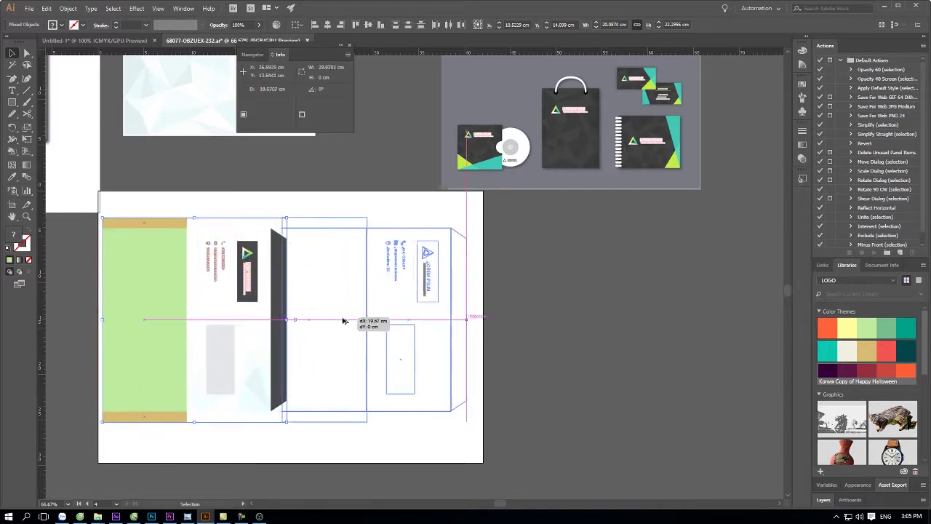
left_click(573, 312)
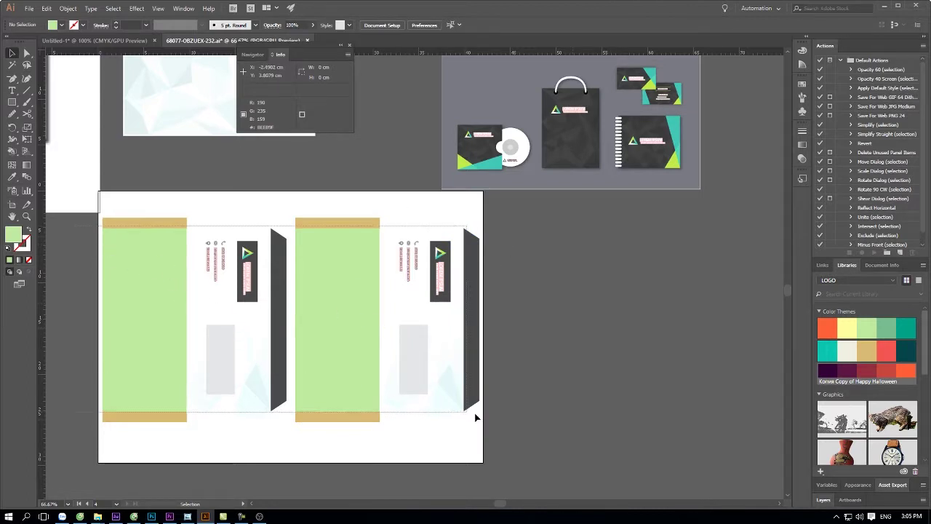
Step: Select all the envelope artwork on the landscape artboard
key("ctrl+a")
left_click(603, 368)
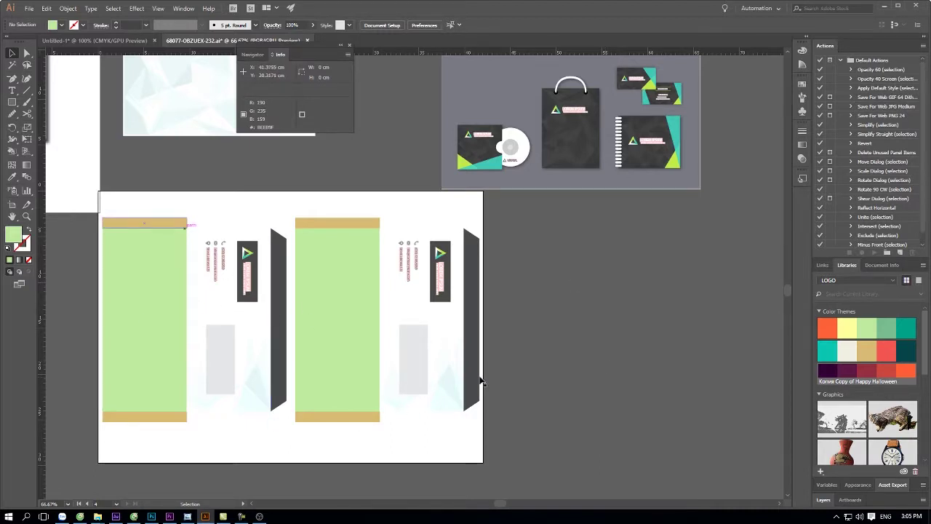
left_click(129, 255)
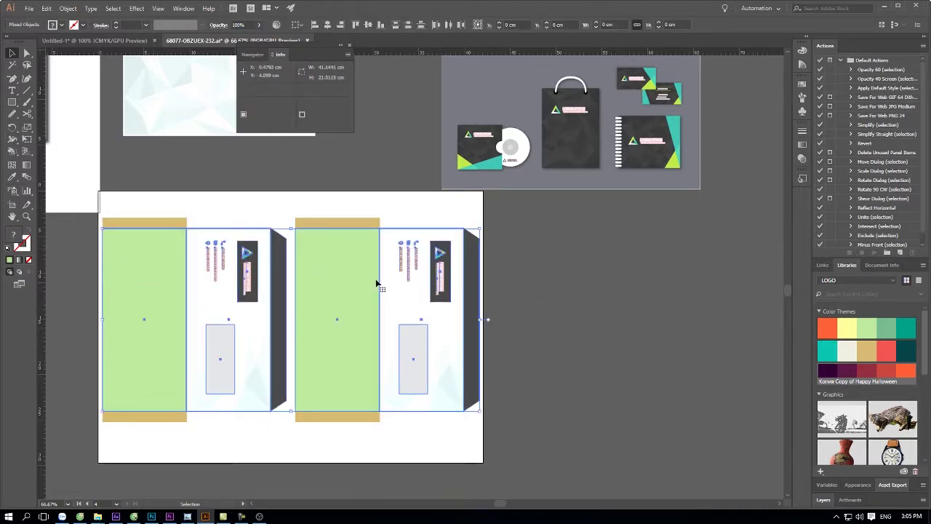
left_click(568, 268)
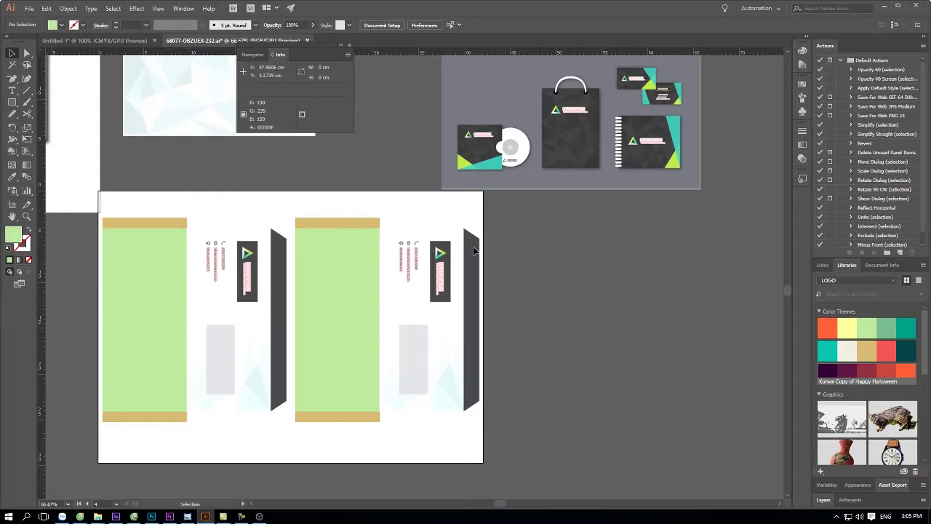
left_click_drag(473, 251, 121, 431)
left_click(541, 337)
left_click(104, 222)
left_click(553, 258)
left_click_drag(466, 224, 88, 420)
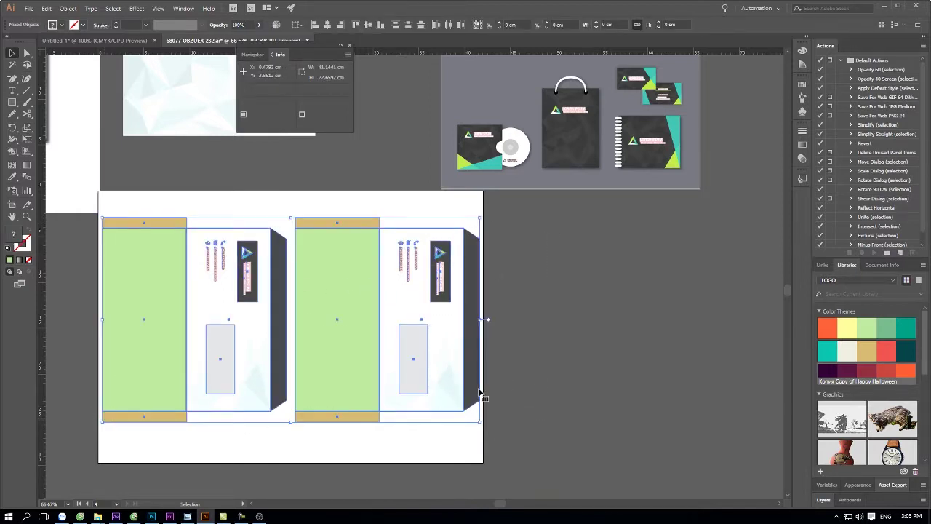
Step: Pan and zoom out so all four artboards are visible, then switch to the Artboard tool
left_click(627, 354)
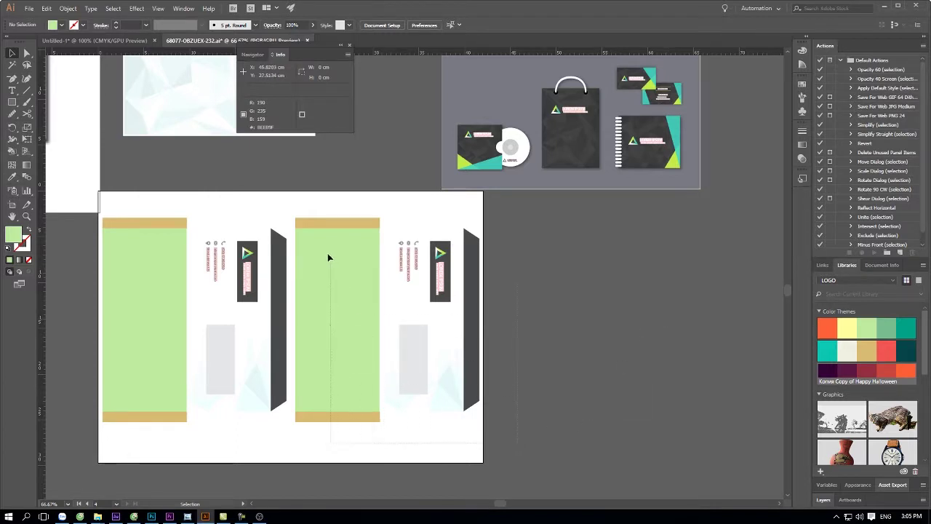
left_click_drag(329, 258, 312, 207)
left_click(313, 208)
left_click_drag(511, 267, 609, 386)
scroll(454, 263, "down", 1)
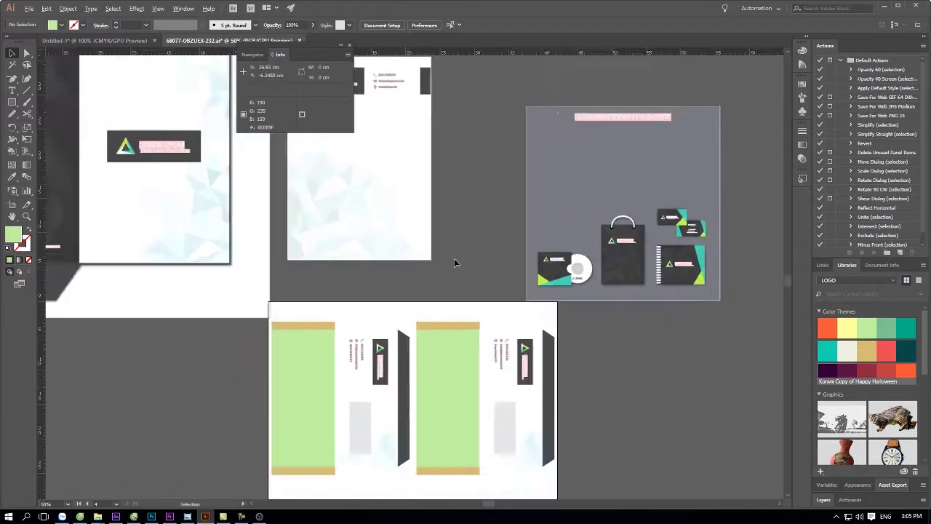
scroll(455, 263, "down", 1)
left_click_drag(157, 46, 145, 80)
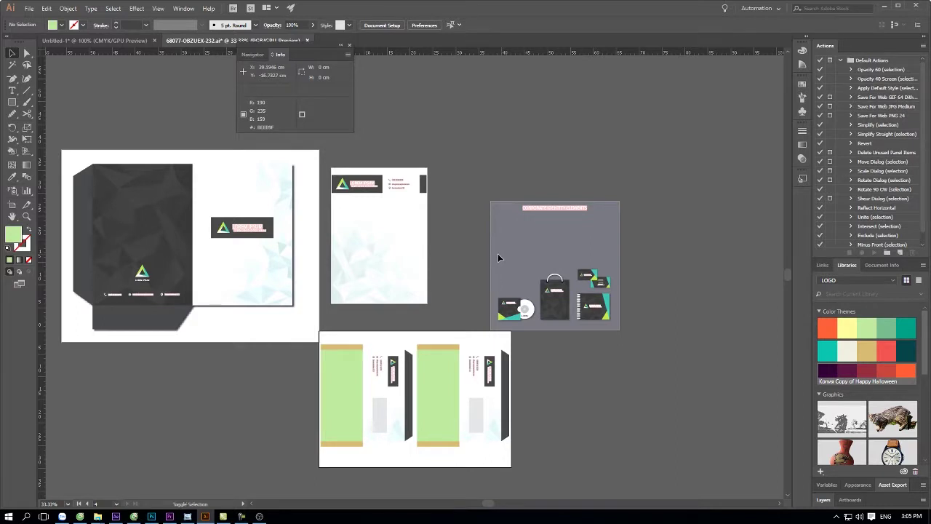
key("shift+o")
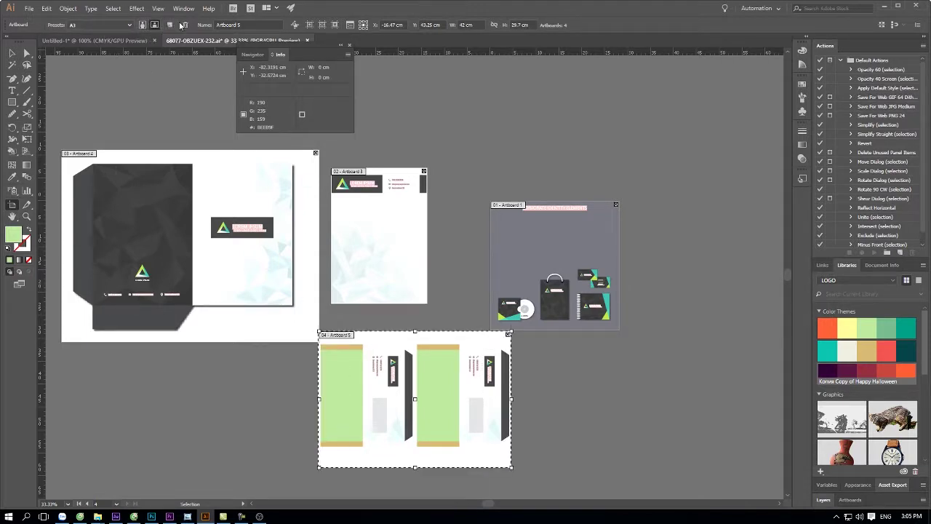
Step: Try moving the envelope artboard twice, undo both moves, and exit artboard editing
left_click(238, 25)
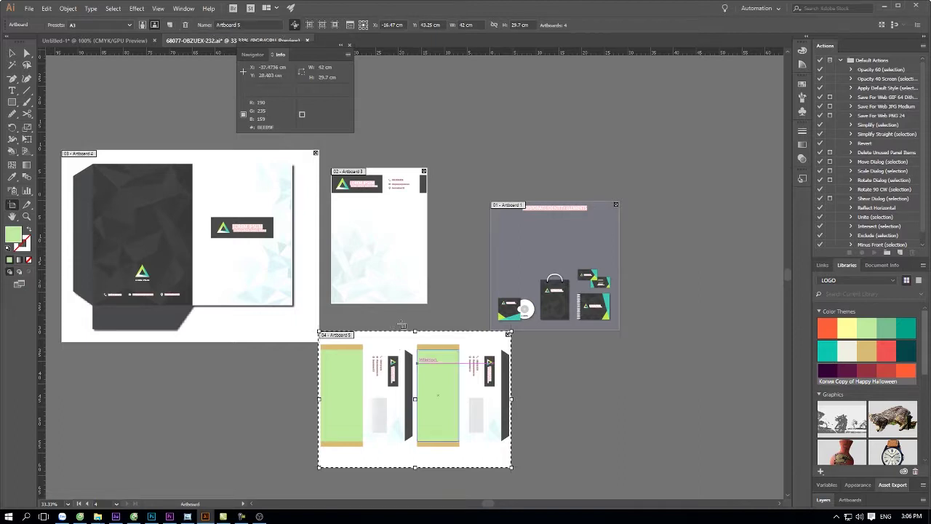
left_click_drag(384, 365, 320, 400)
key("ctrl+z")
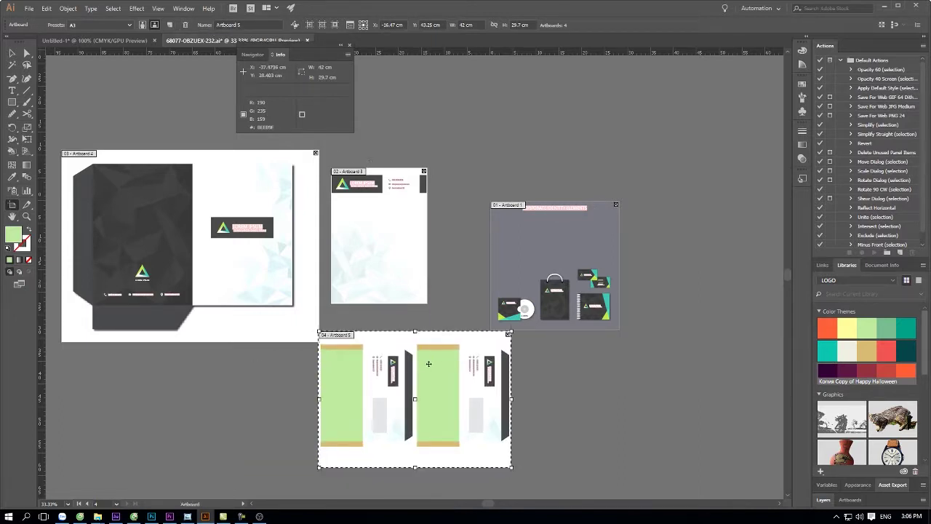
left_click_drag(429, 364, 247, 393)
key("ctrl+z")
left_click(11, 53)
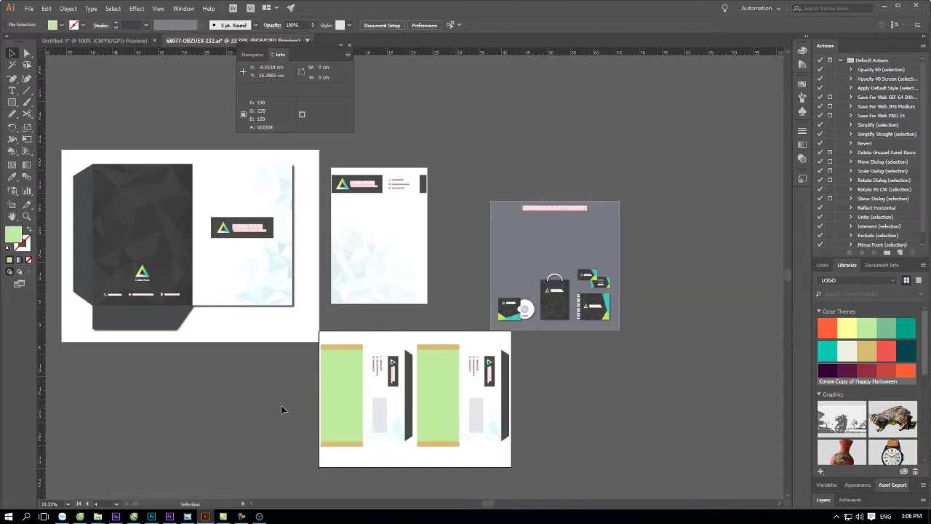
Step: Set up an export to the Desktop with JPEG as the format
left_click(29, 8)
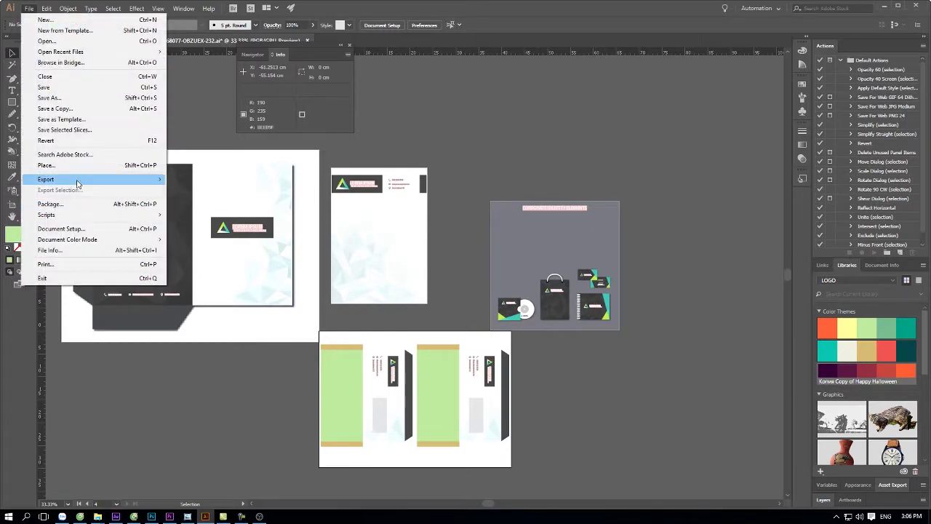
left_click(218, 190)
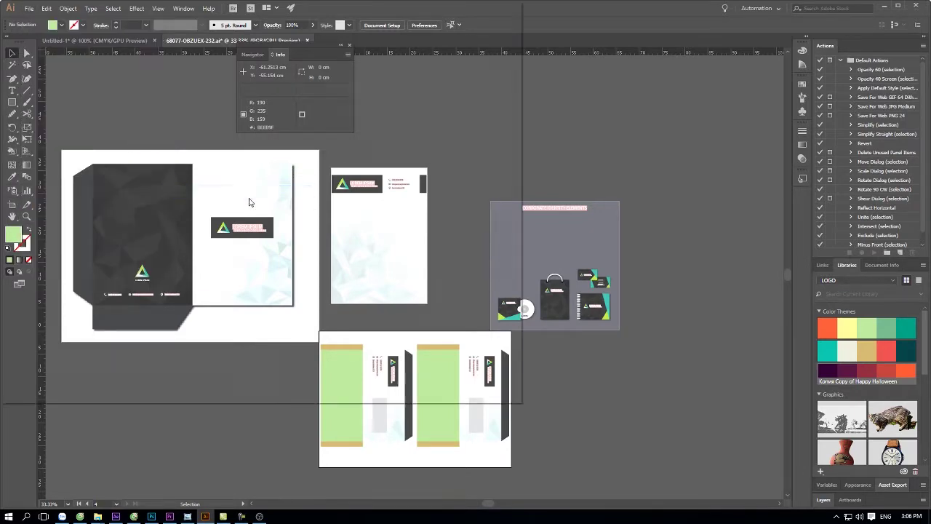
left_click(40, 69)
left_click(120, 305)
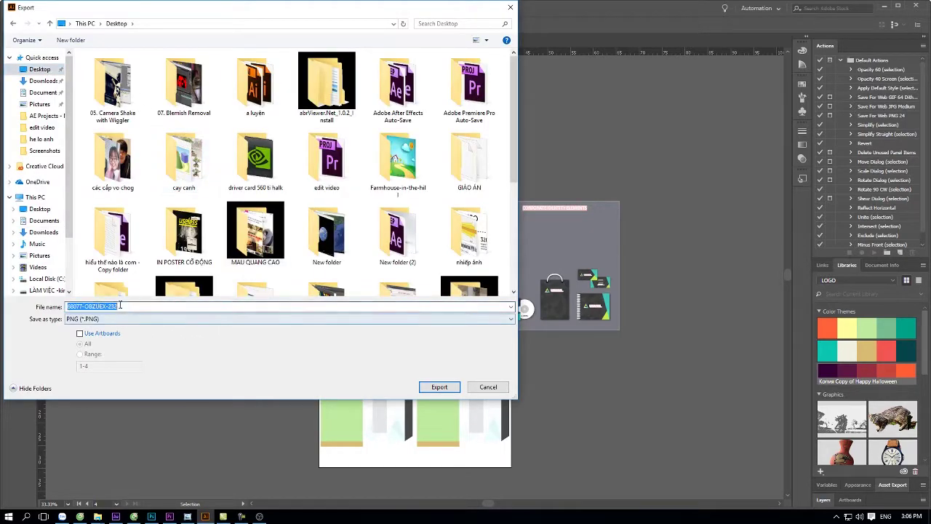
type("p")
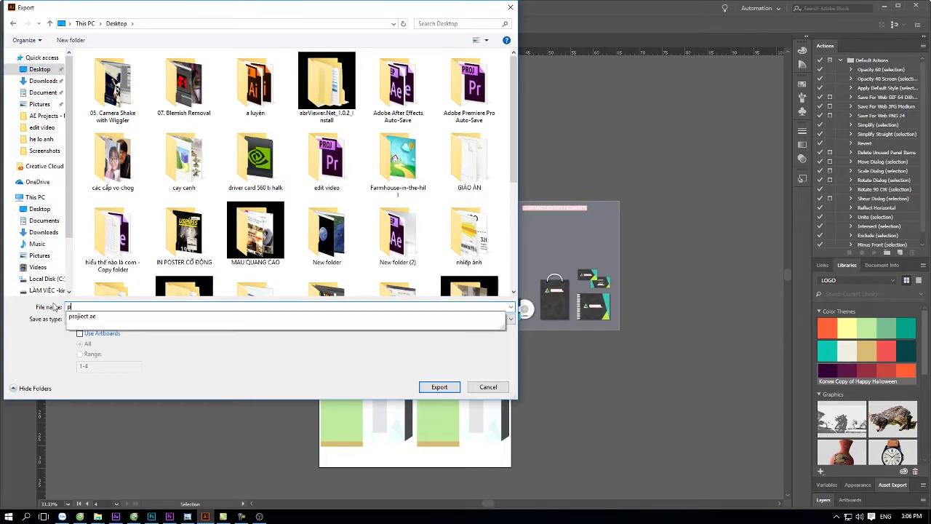
type("df")
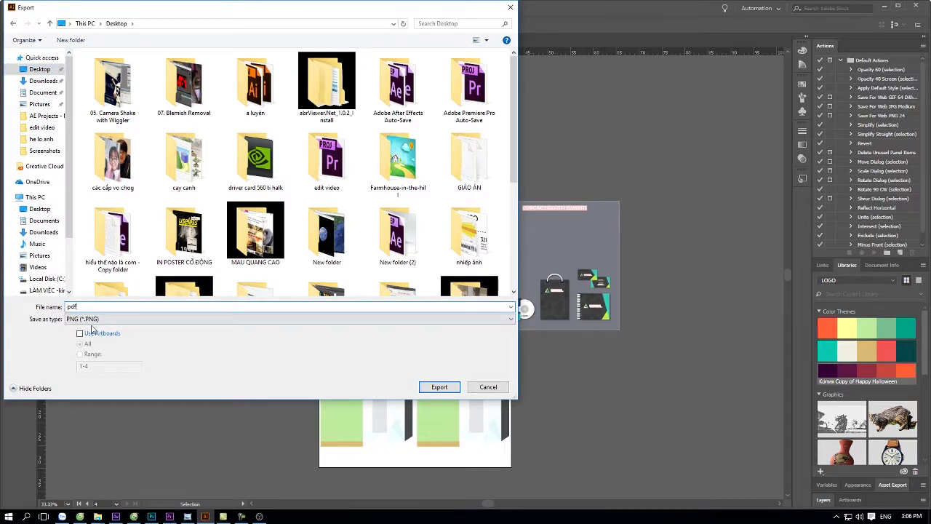
left_click(91, 320)
left_click(109, 376)
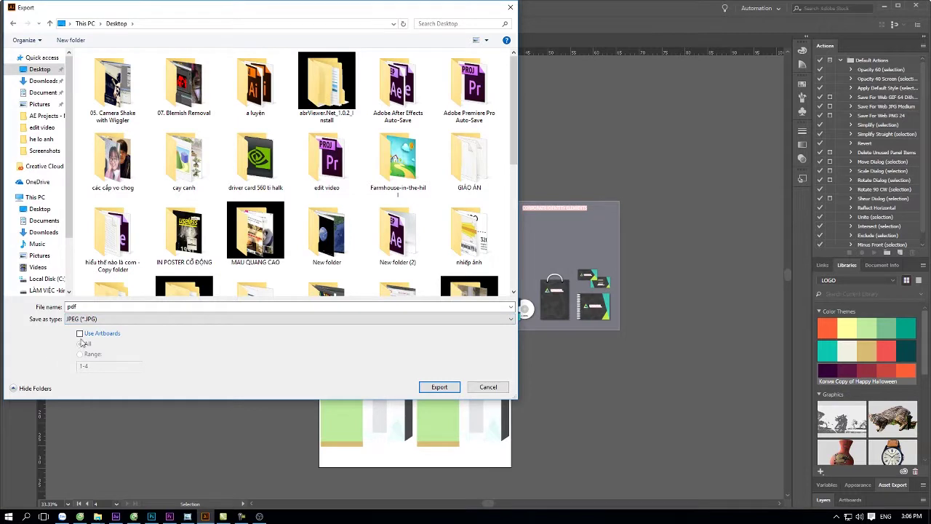
Step: Rename the export file to 'bộ nhận diện', keeping JPEG as the format
left_click(79, 306)
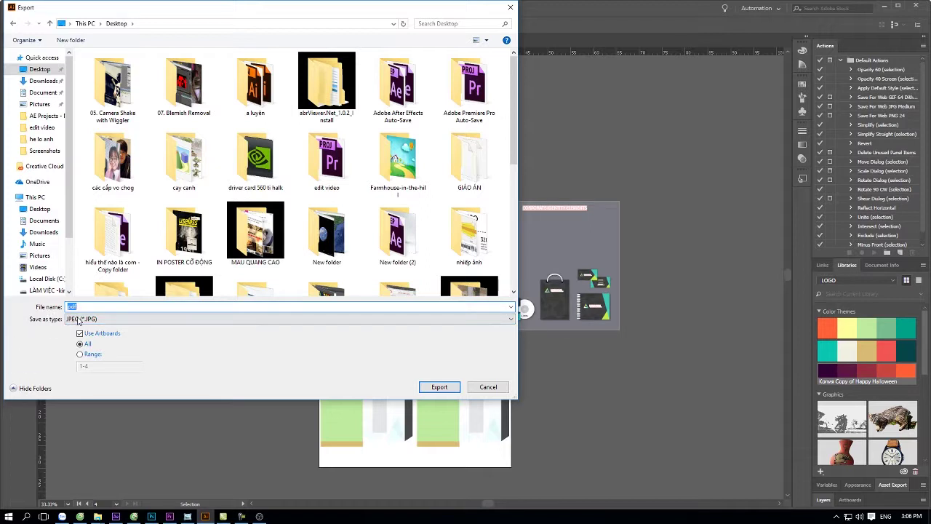
left_click(78, 320)
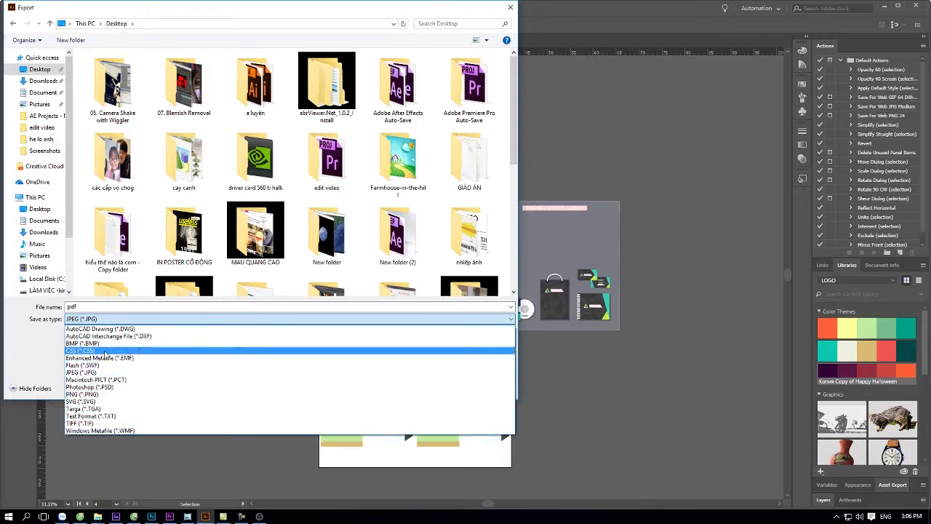
left_click(94, 320)
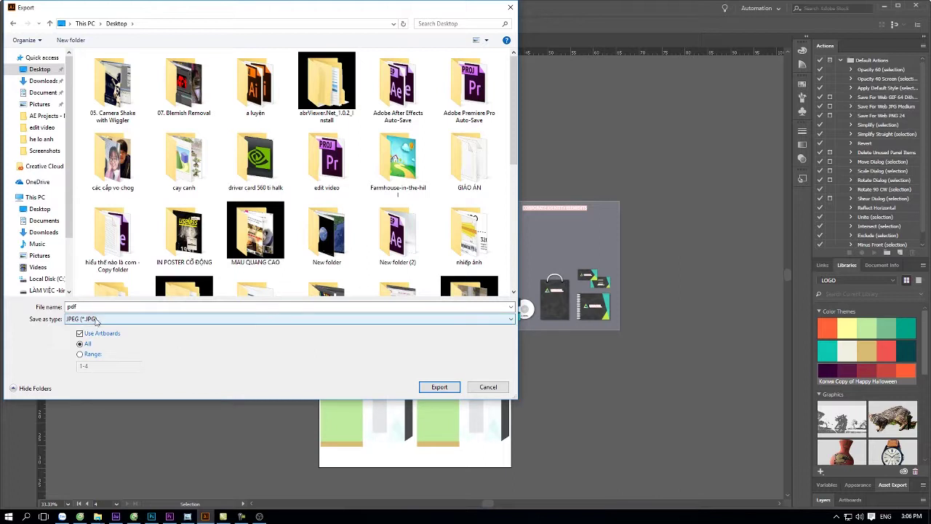
double_click(71, 306)
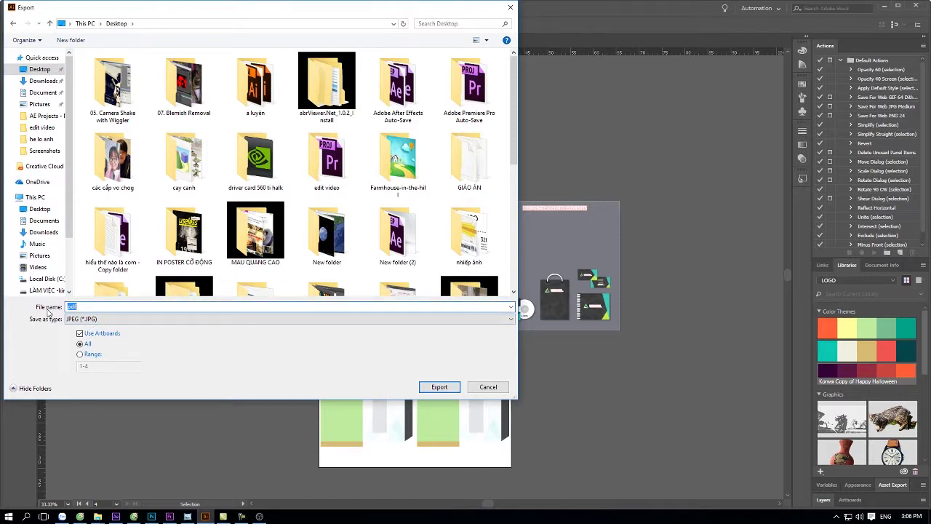
type("bo")
key("Tab")
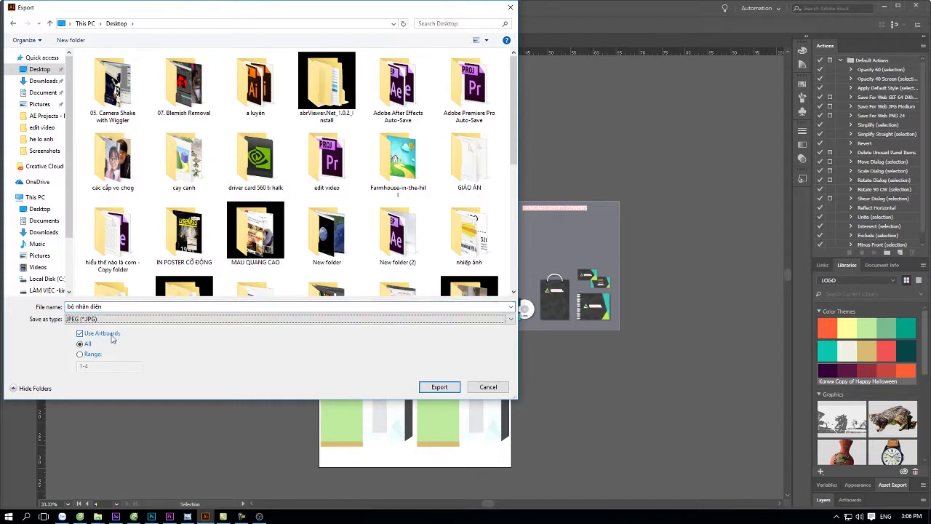
Step: Export the artboards as CMYK JPEGs at 300 ppi
left_click(440, 386)
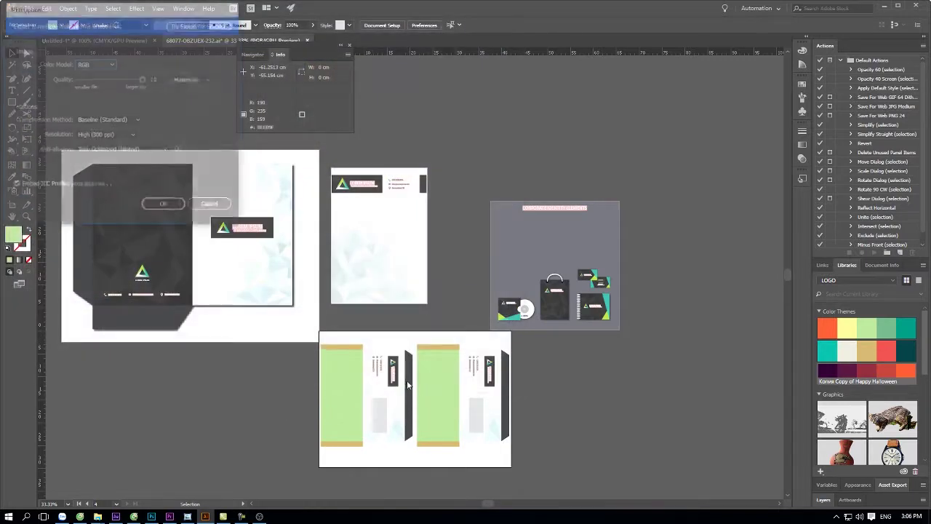
left_click(95, 64)
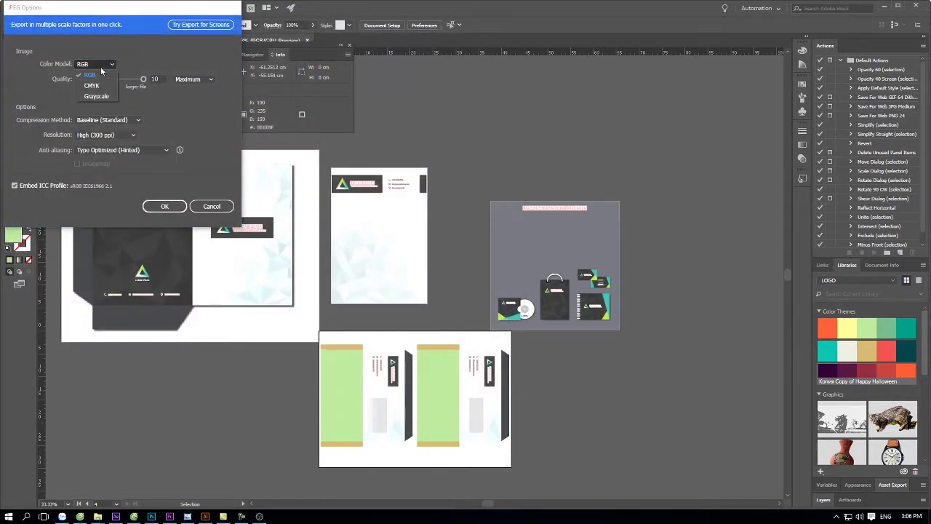
left_click(103, 72)
left_click(105, 134)
left_click(117, 147)
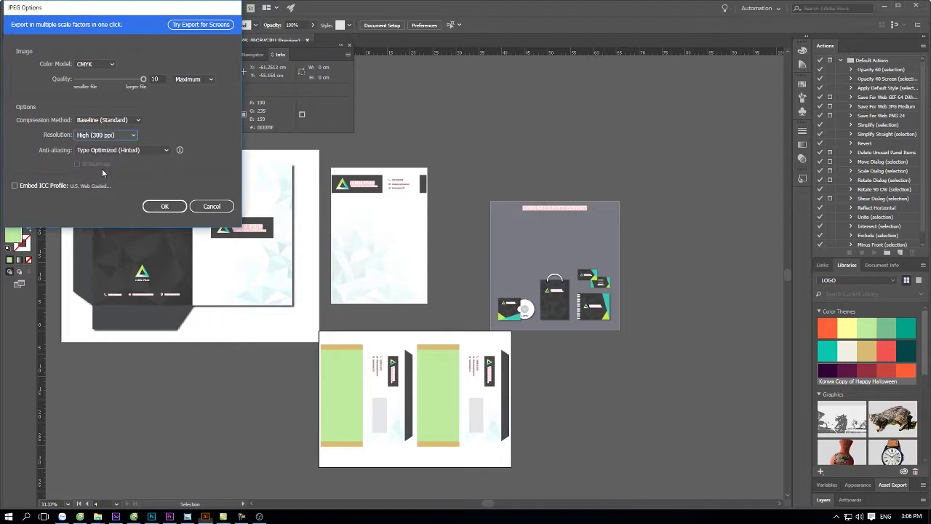
left_click(164, 207)
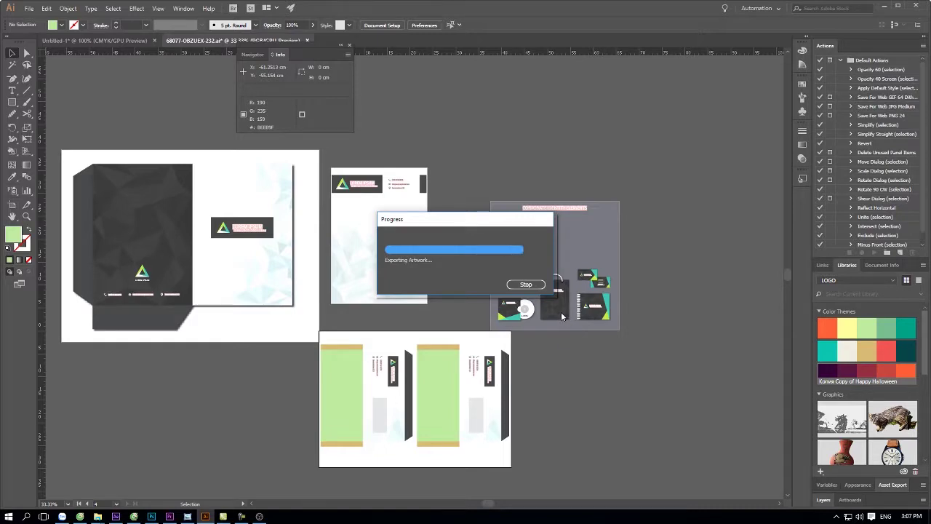
Step: Show and refresh the desktop to reveal bộ nhận diện-01 through -04
key("super+d")
right_click(339, 187)
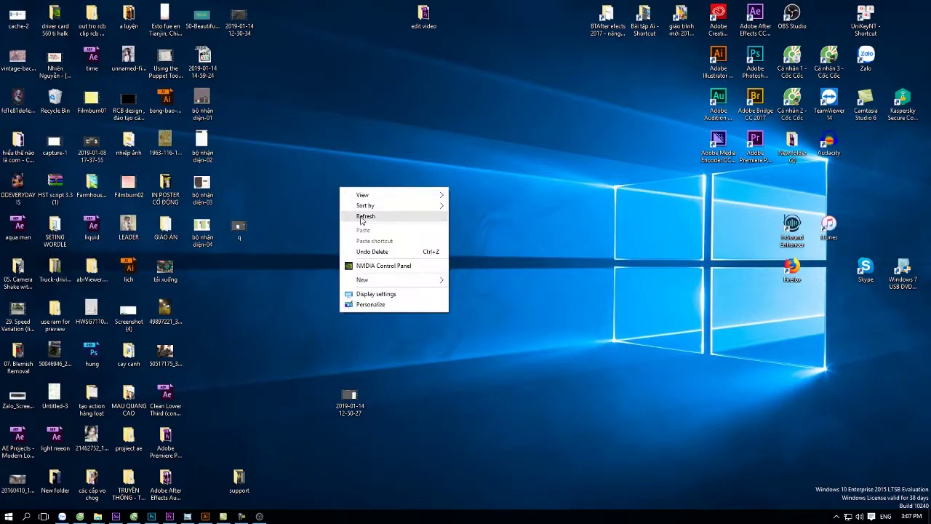
left_click(362, 217)
right_click(340, 188)
left_click(360, 217)
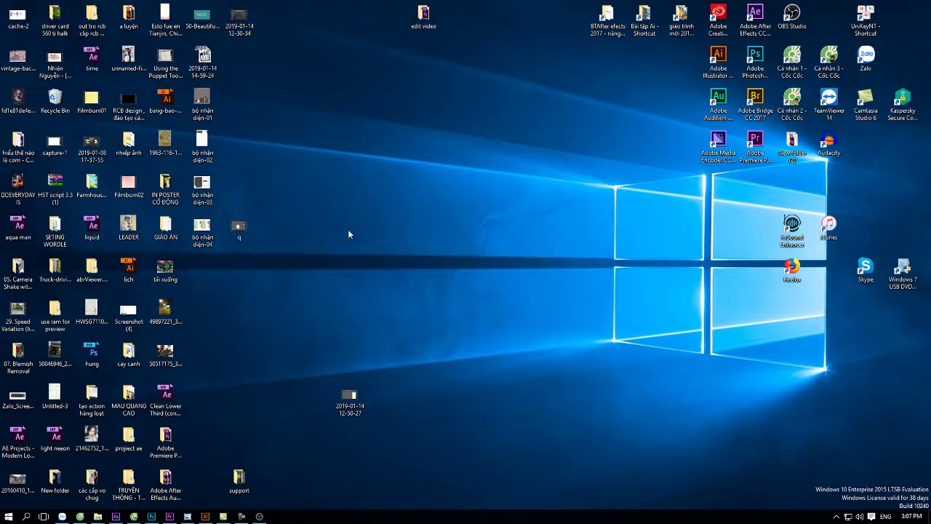
double_click(211, 117)
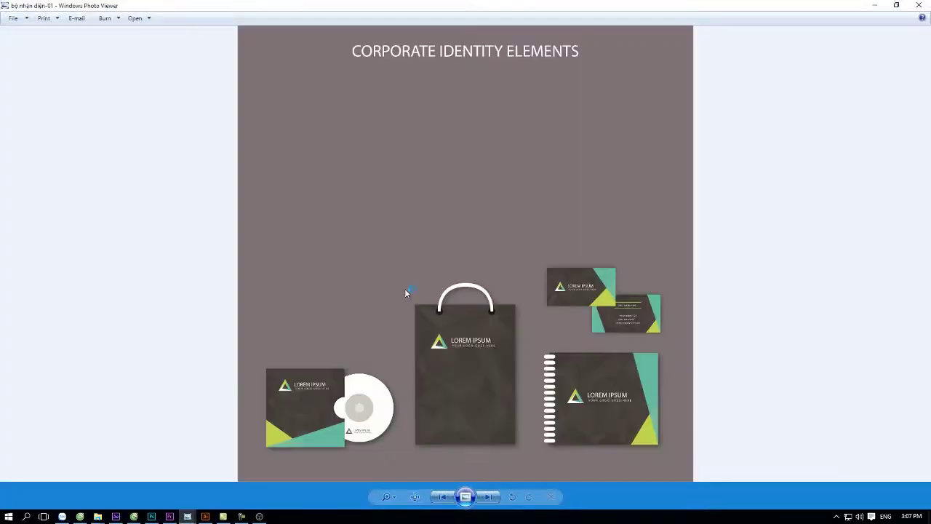
left_click(490, 497)
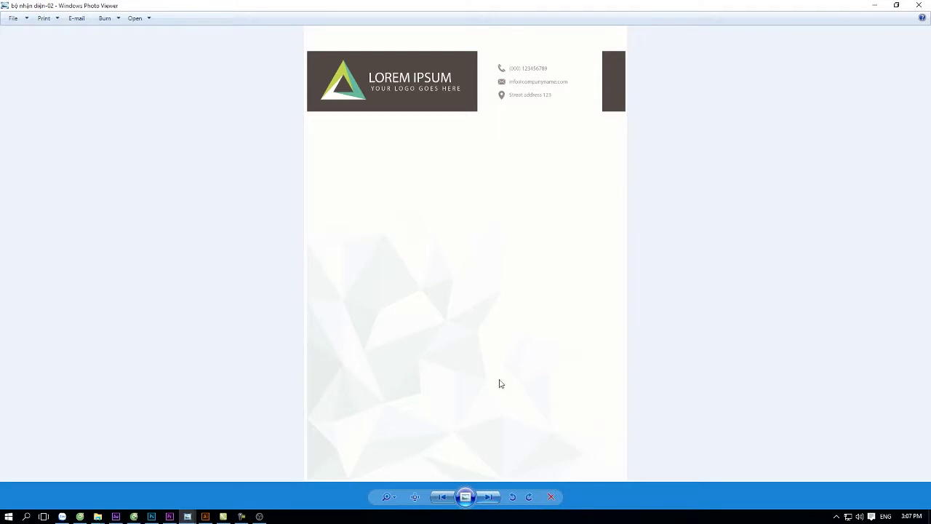
left_click(489, 498)
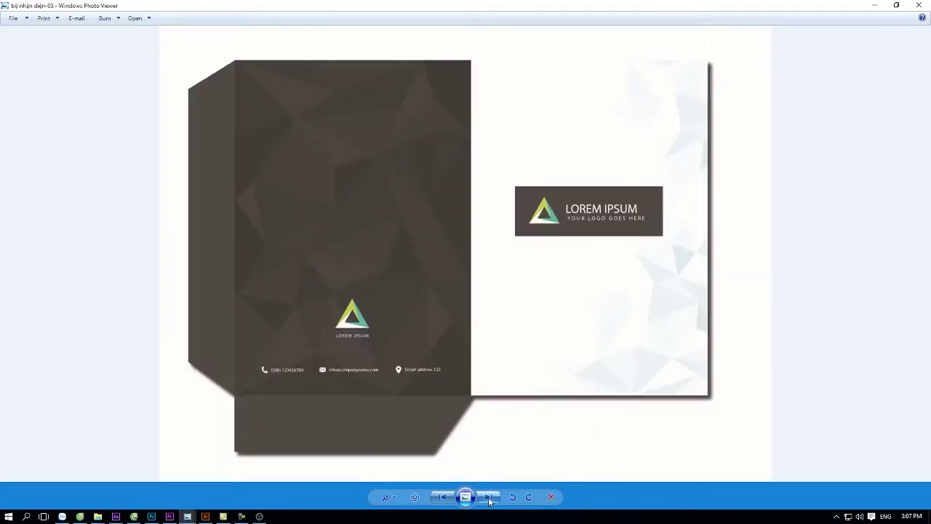
left_click(490, 498)
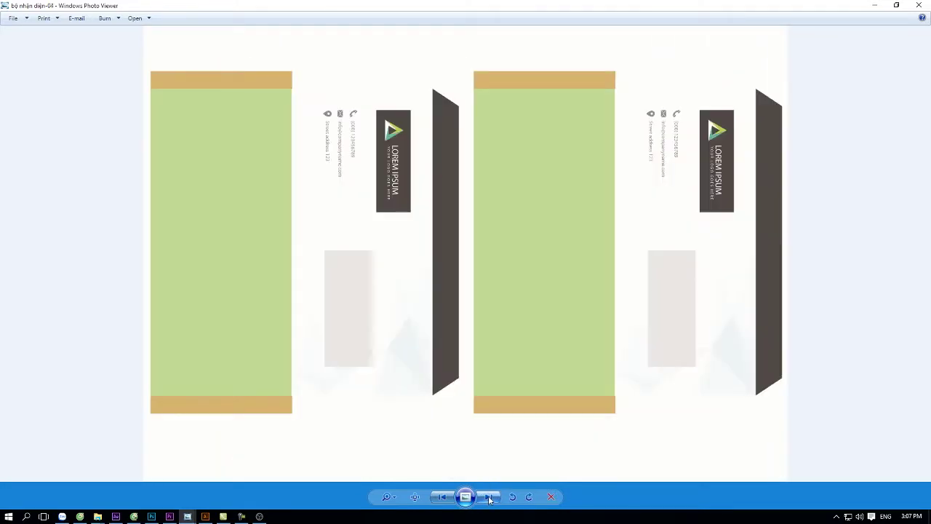
left_click(919, 5)
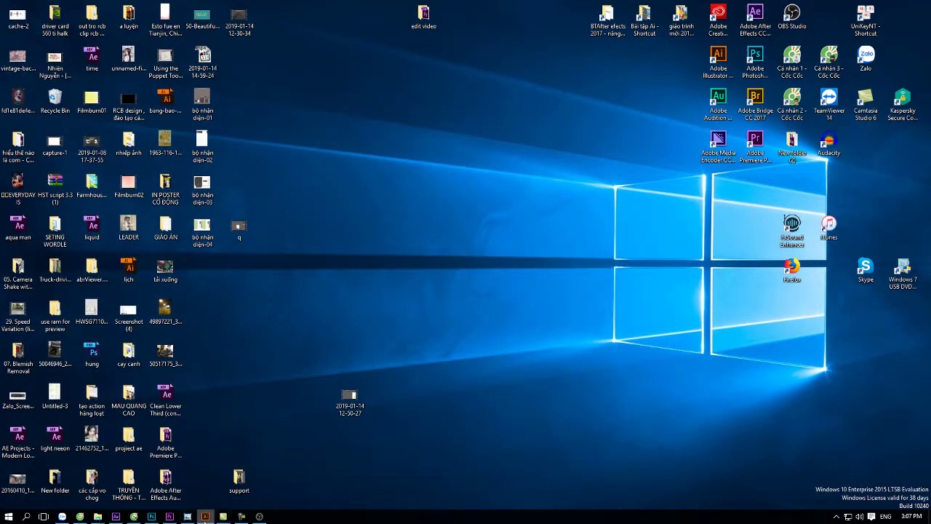
Step: Delete the envelope artboard and enlarge the folder artboard to enclose all designs
left_click(206, 518)
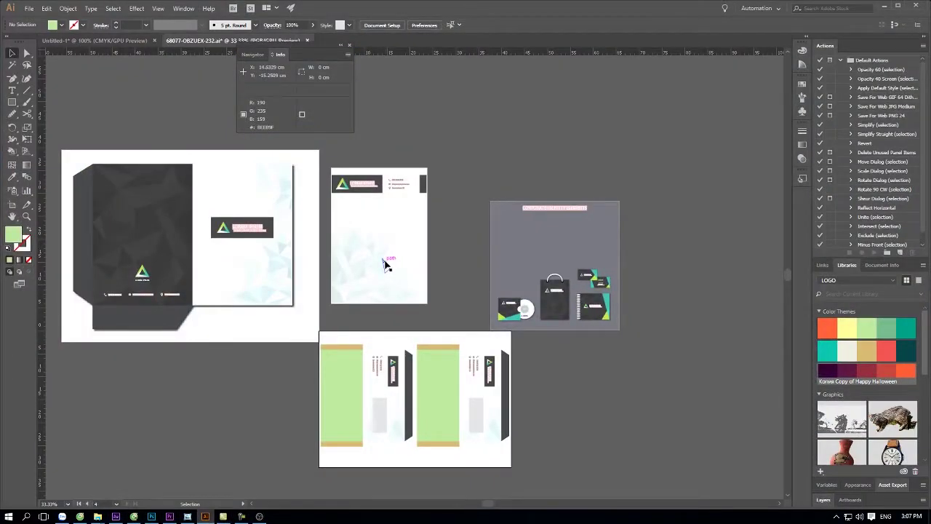
key("shift+o")
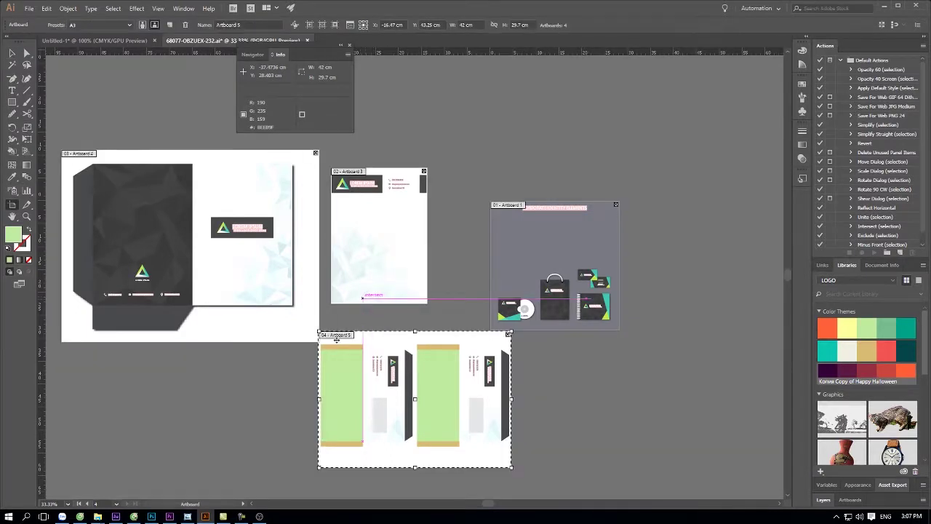
key("Delete")
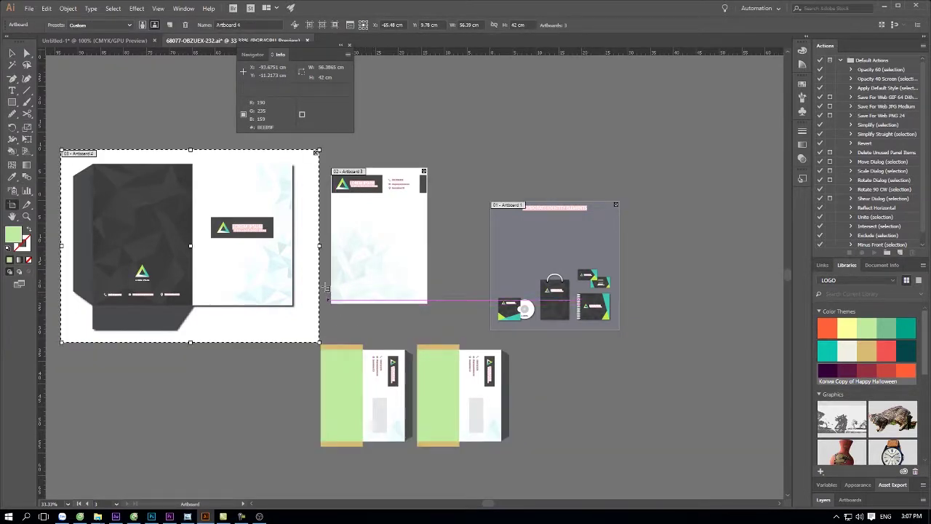
left_click_drag(324, 347, 657, 445)
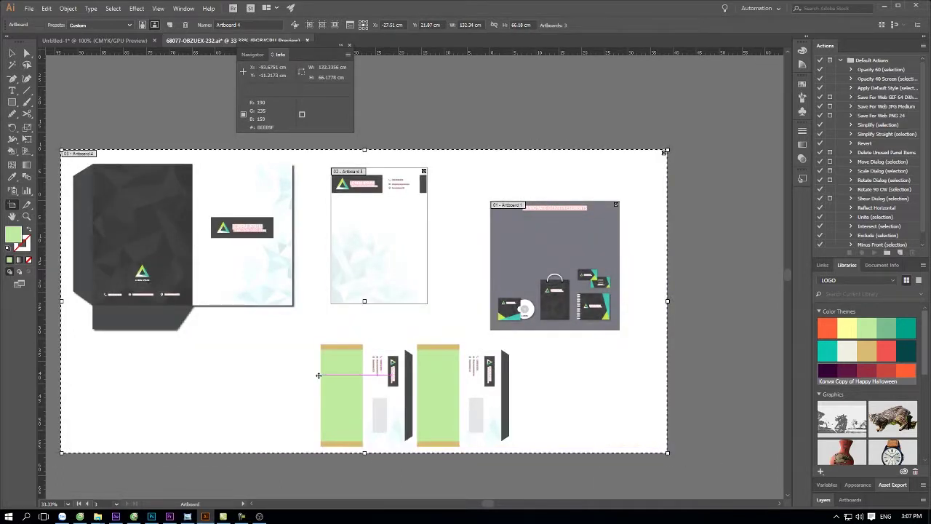
key("v")
Step: Move the envelope artwork left, then undo the move
left_click_drag(547, 350, 291, 438)
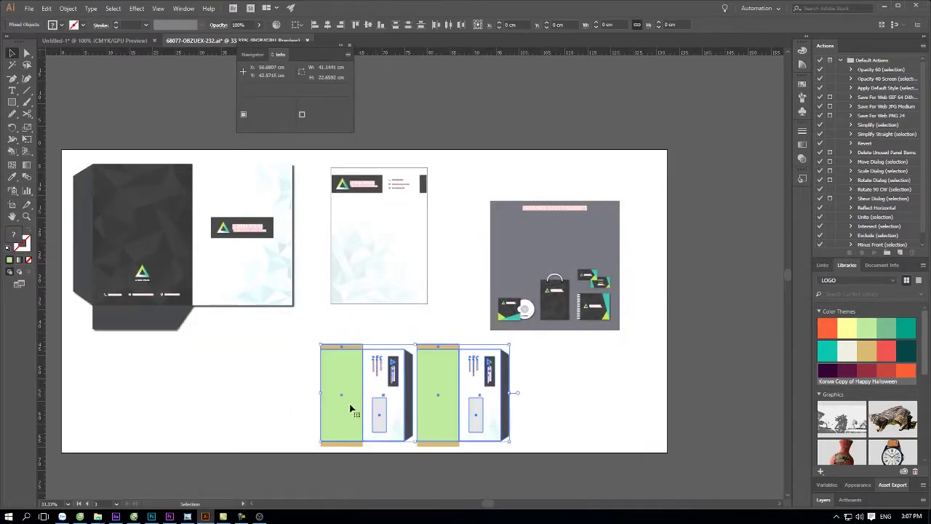
mouse_move(354, 410)
left_mouse_down()
mouse_move(212, 422)
mouse_move(117, 414)
left_mouse_up()
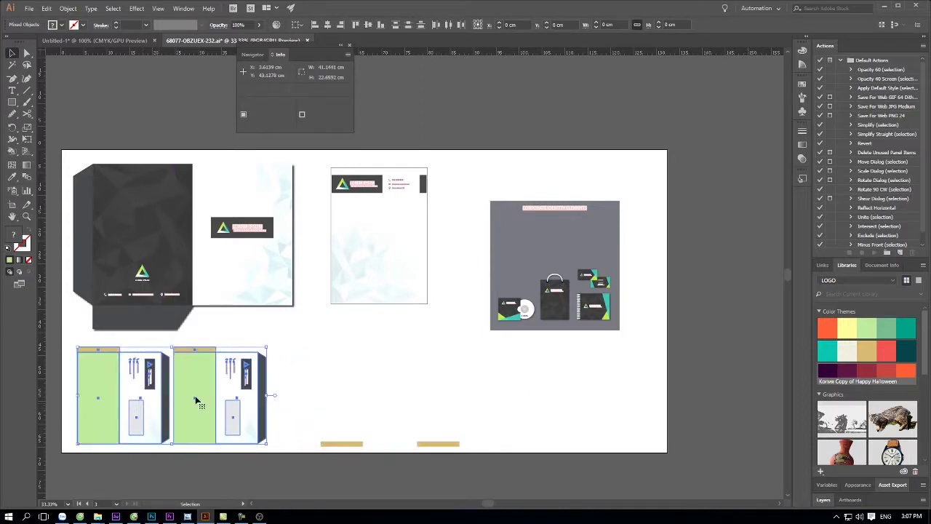
left_click(408, 359)
key("ctrl+z")
key("ctrl+z")
key("ctrl+z")
key("ctrl+z")
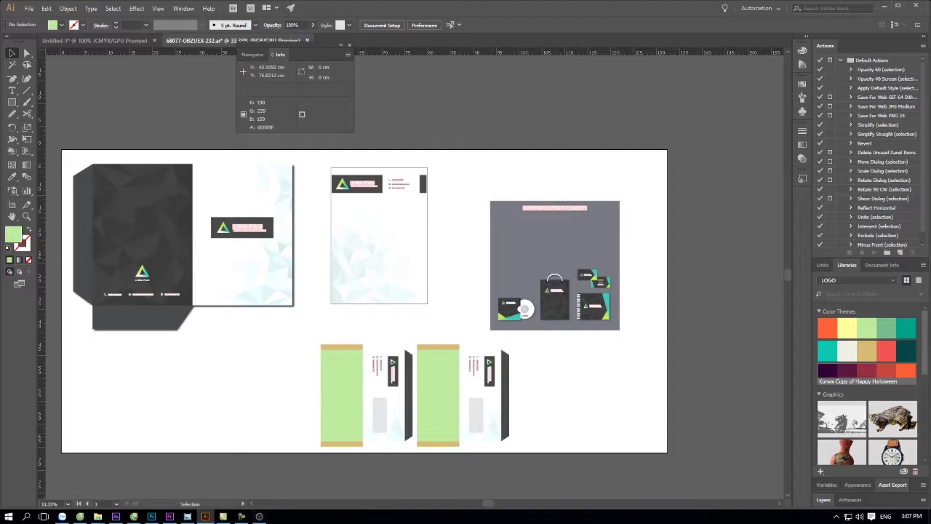
left_click(260, 517)
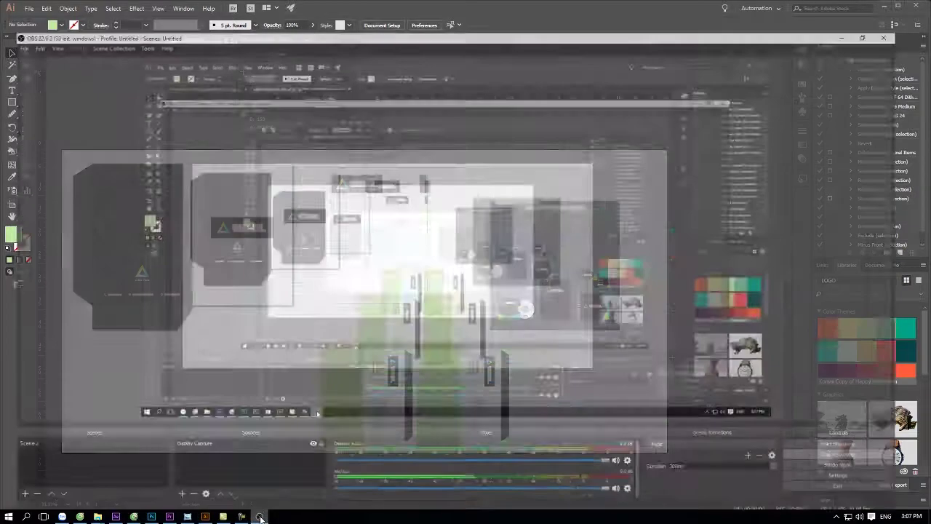